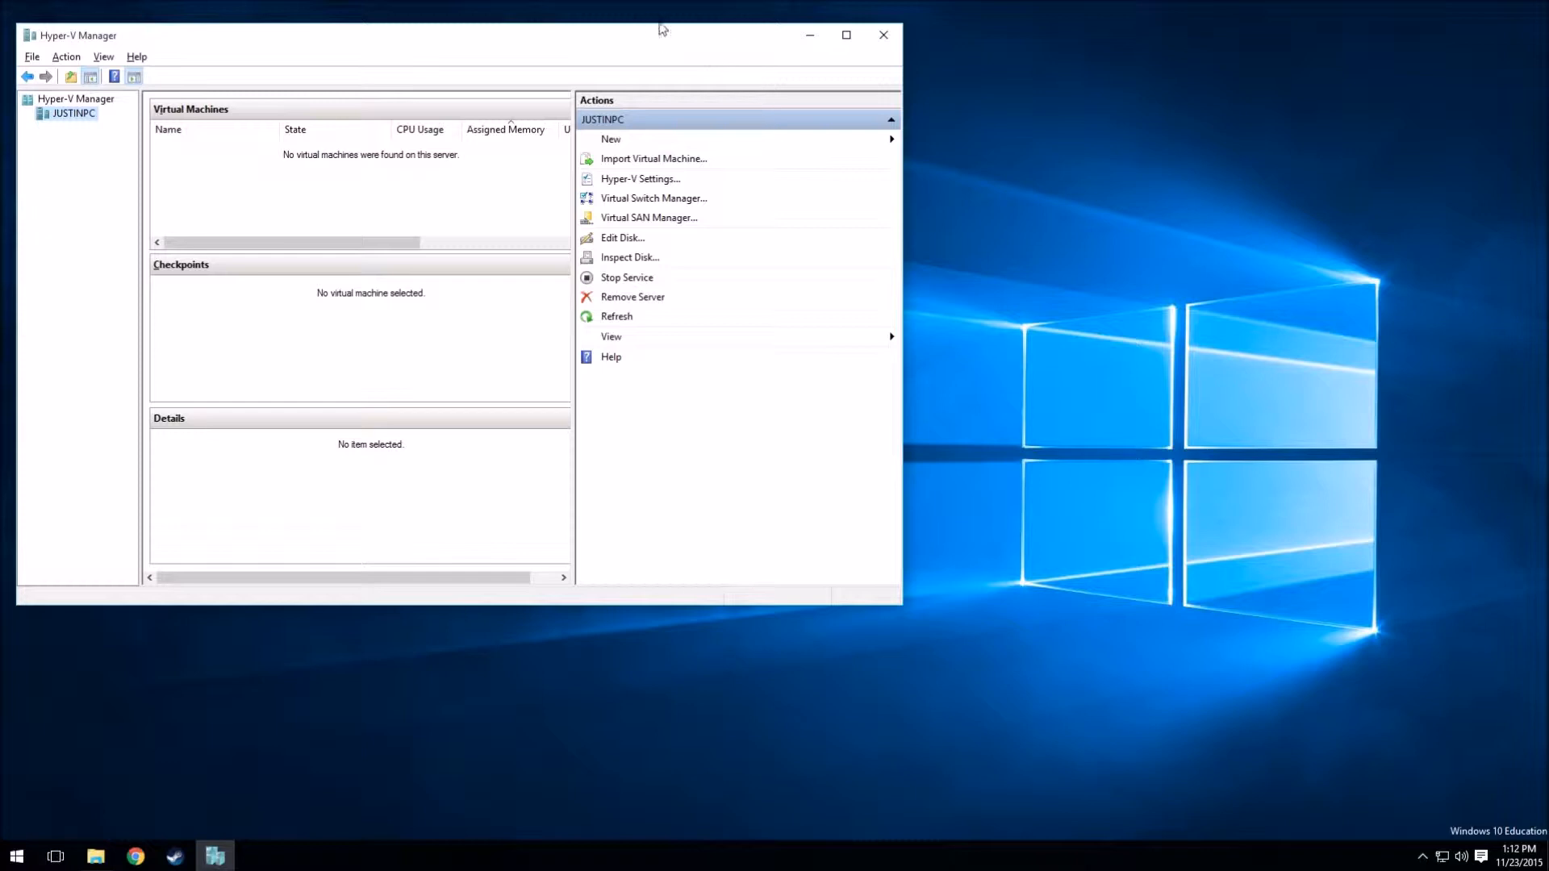
left_click_drag(651, 37, 700, 46)
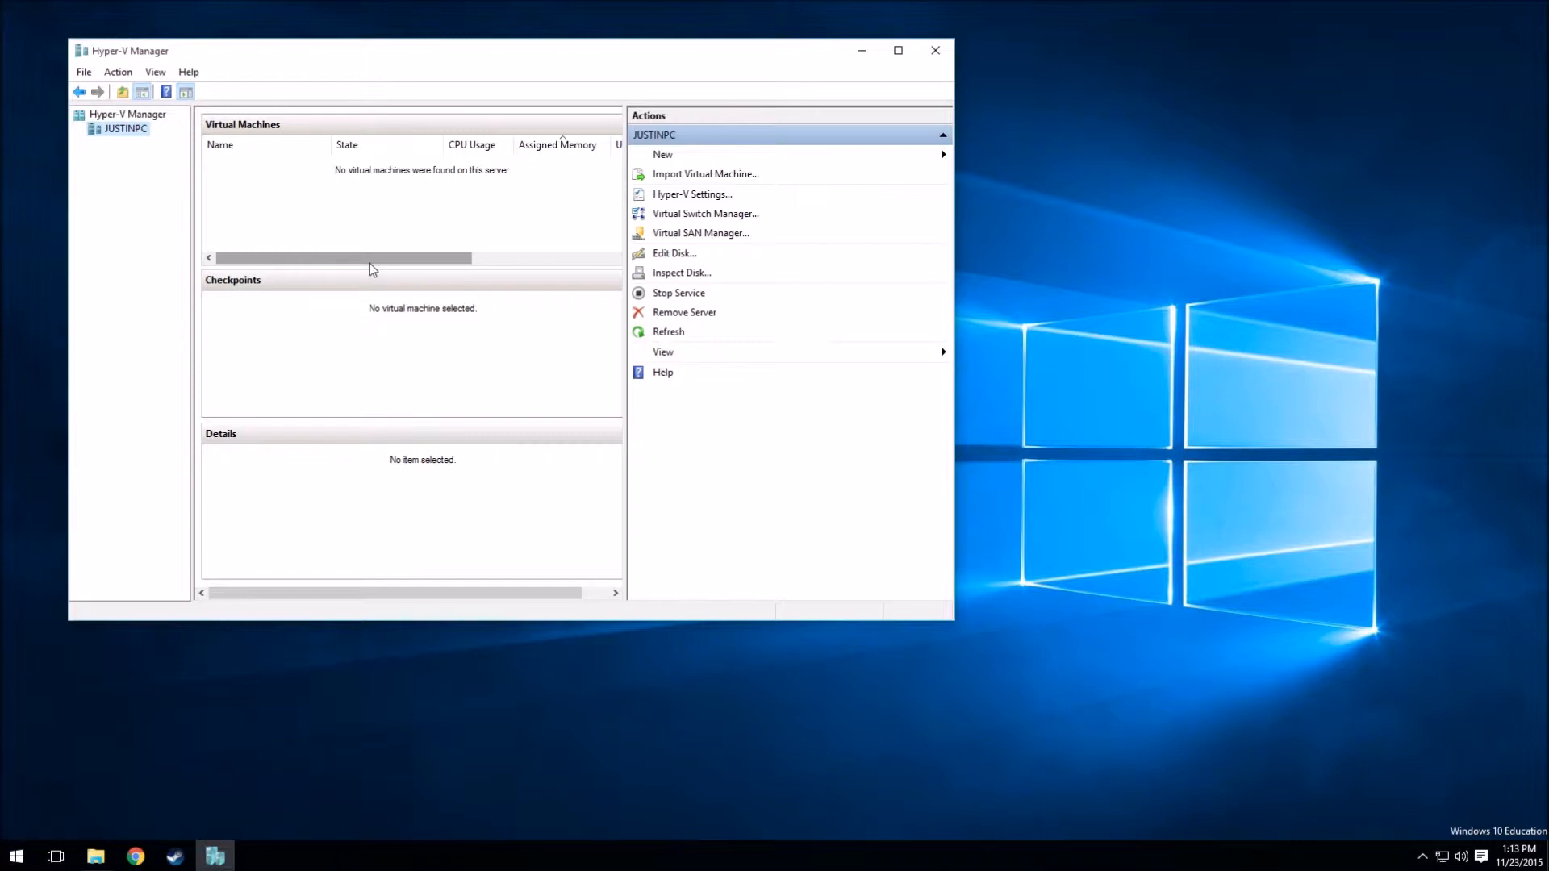
left_click_drag(207, 52, 513, 72)
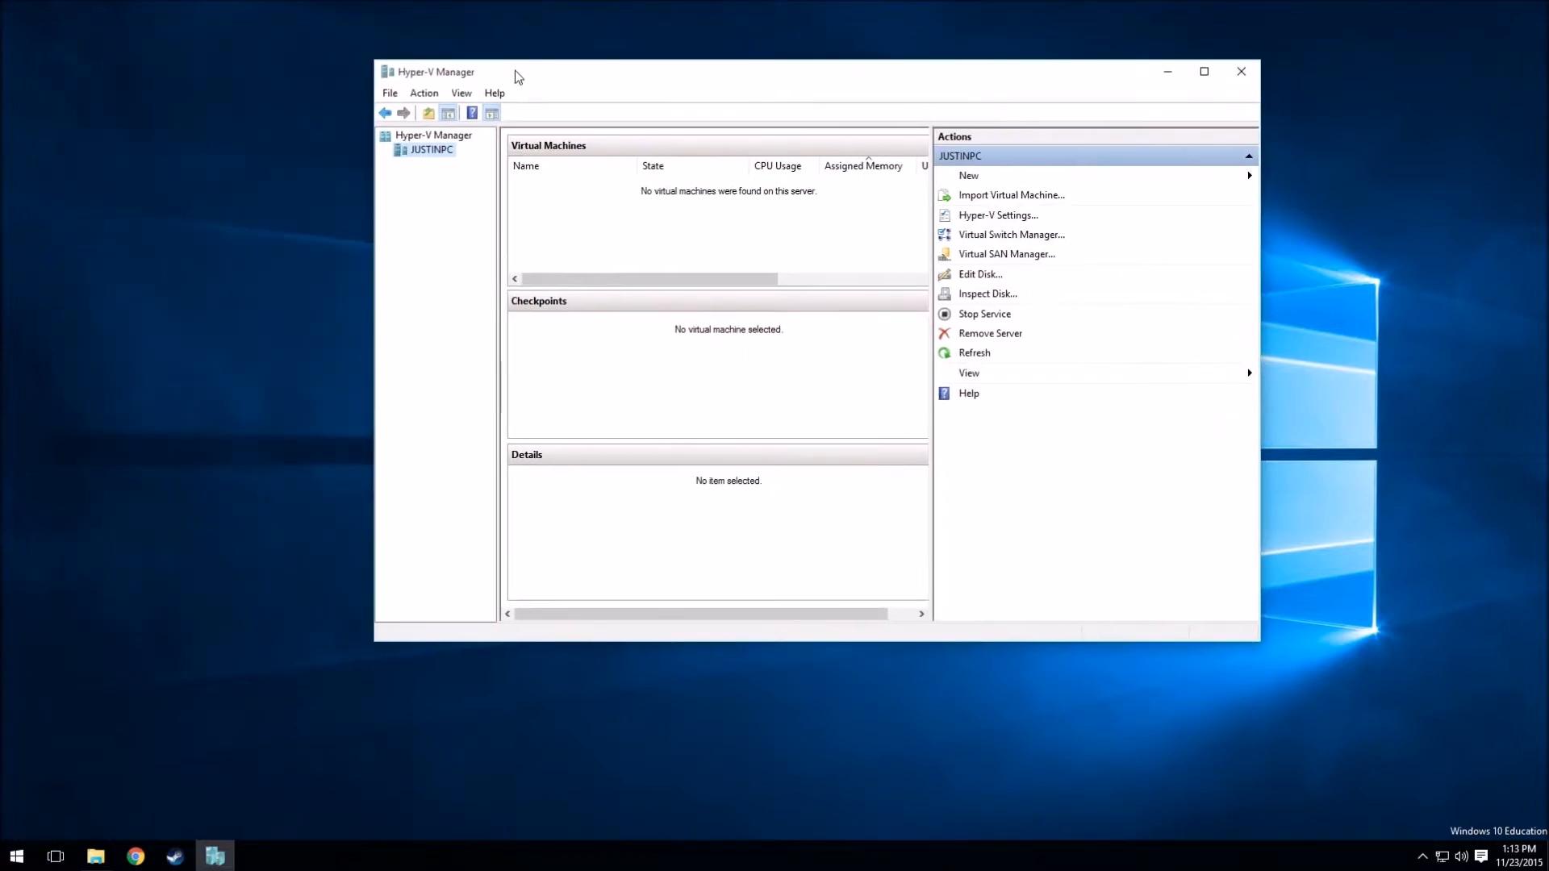
Step: Search Windows for "hyp", open the Windows Features dialog beside Hyper-V Manager, check the Hyper-V entry and close the dialog
left_click(16, 855)
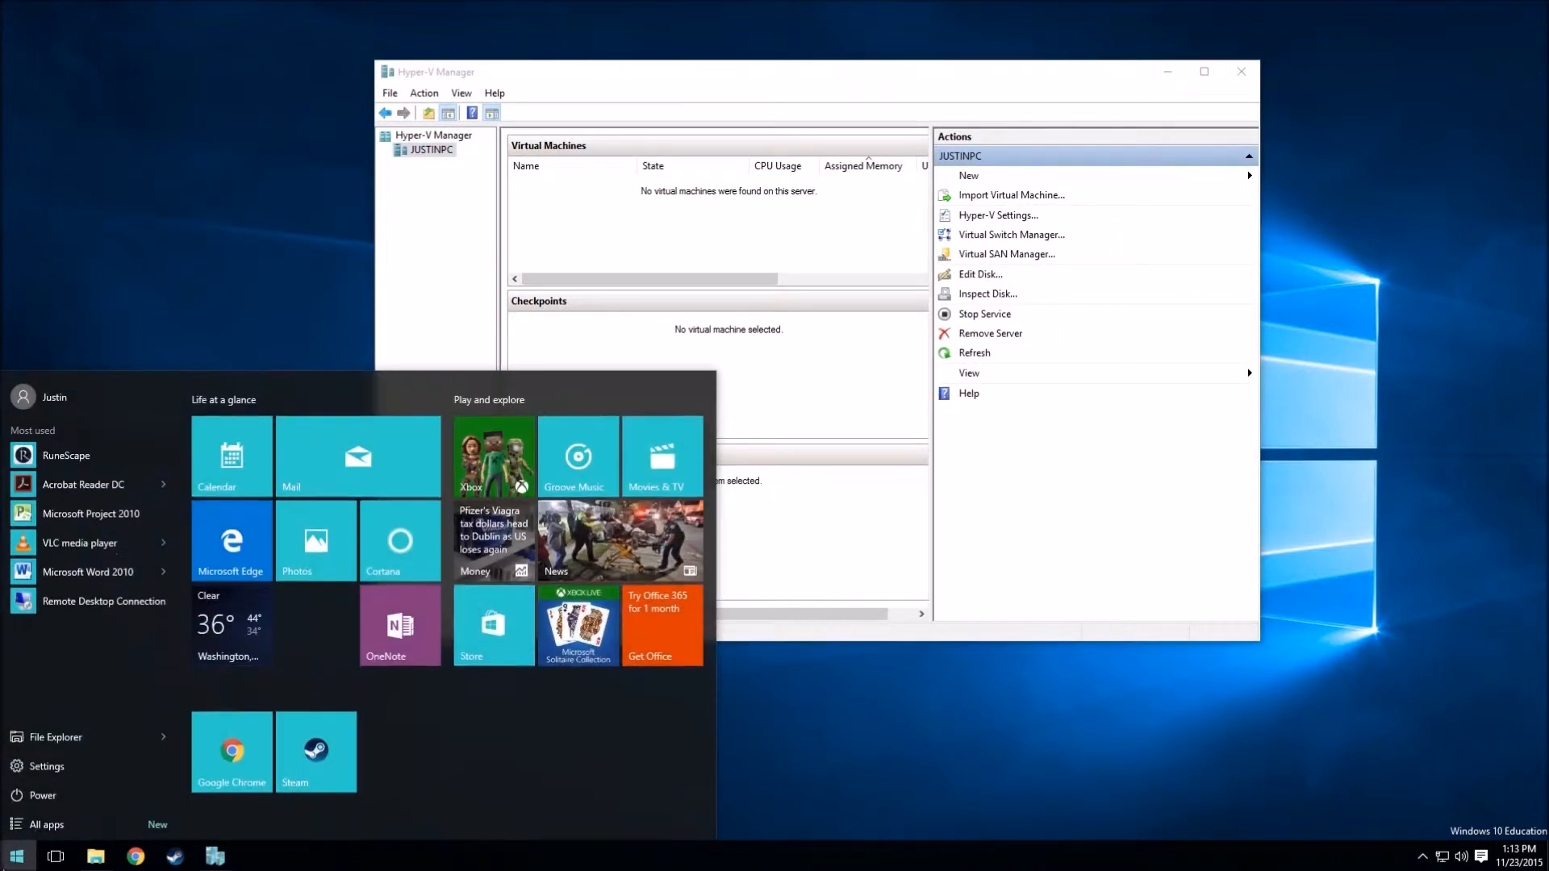
type("hyp")
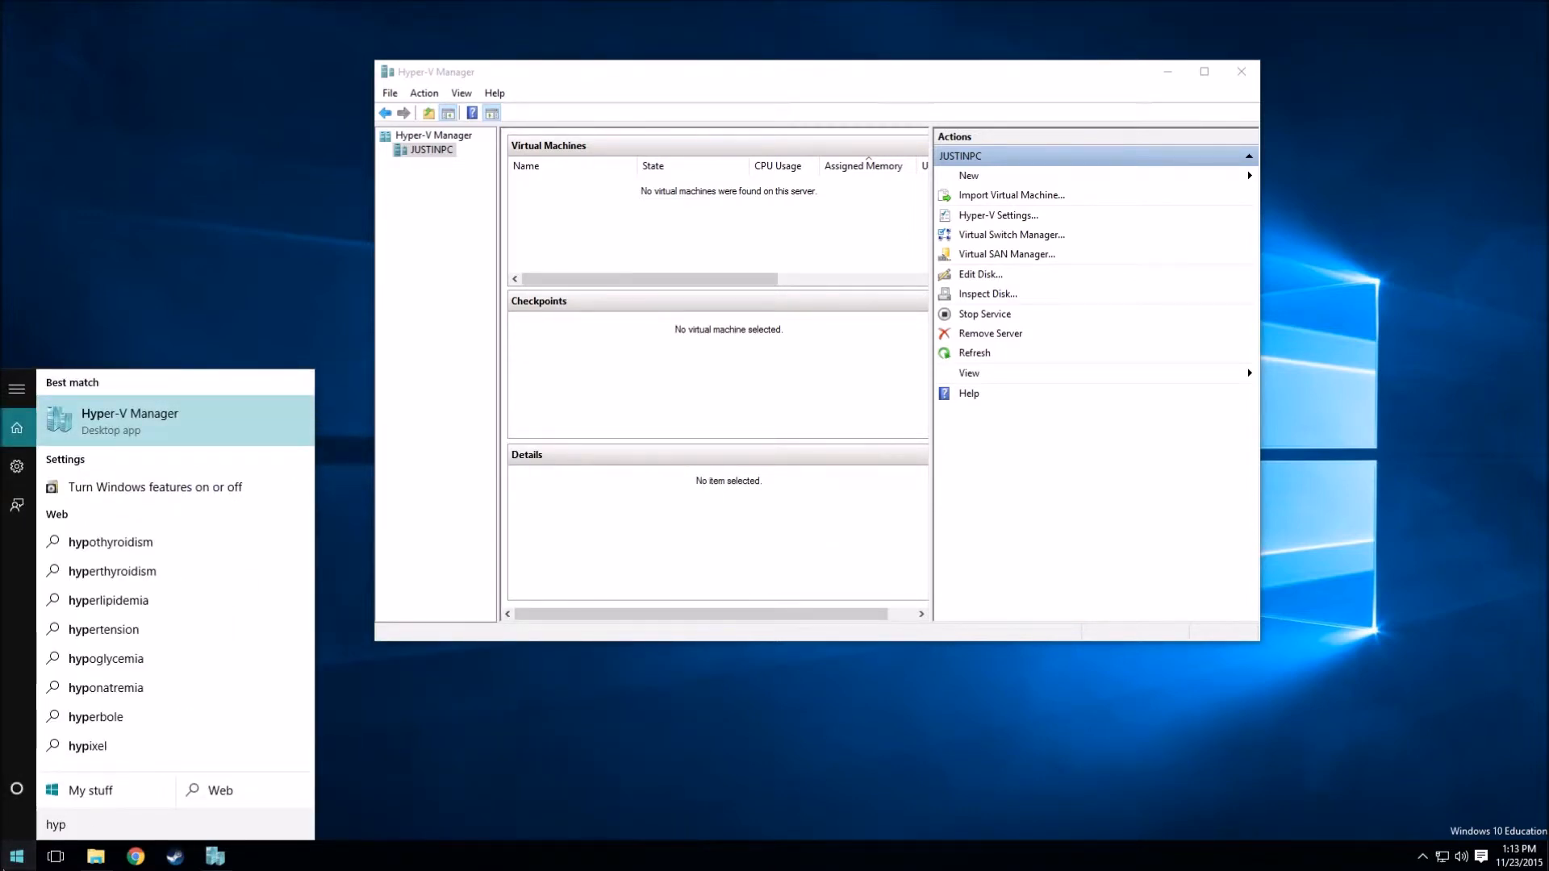
left_click(179, 505)
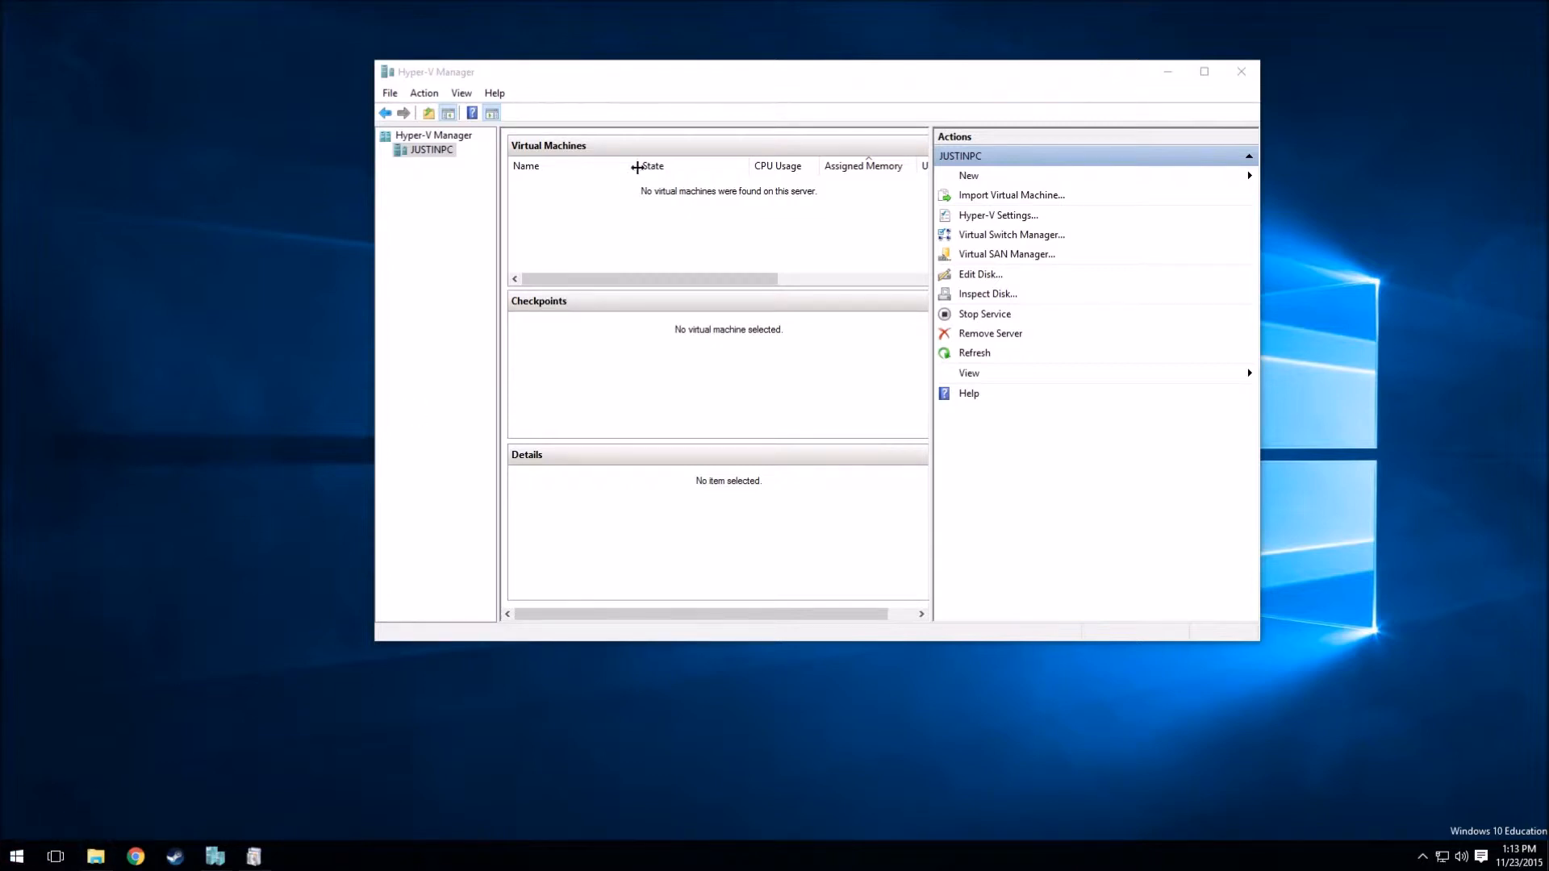
left_click(726, 104)
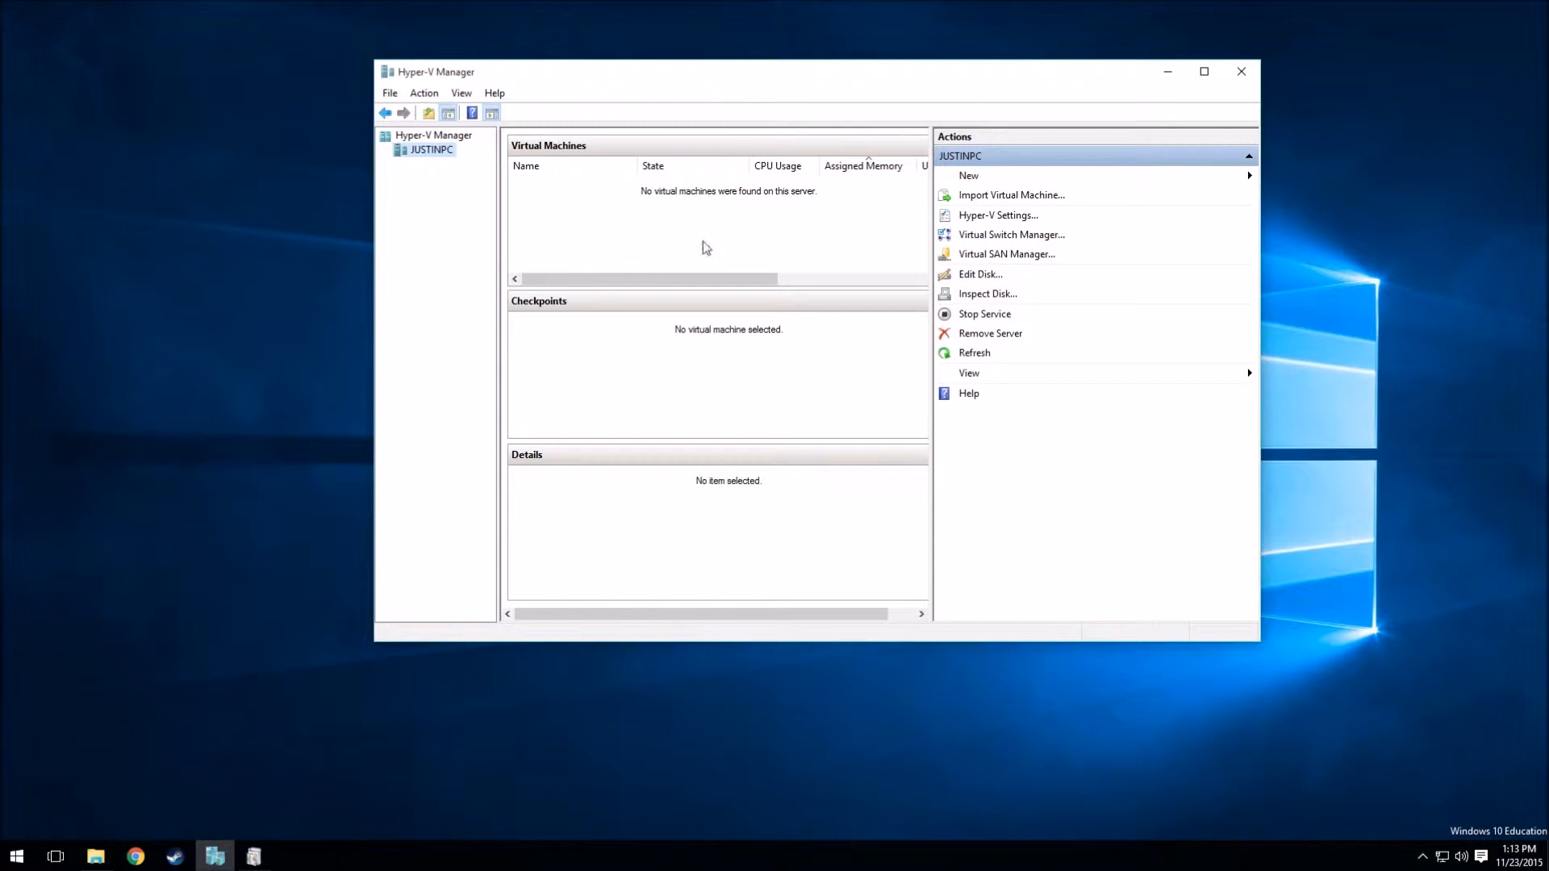
left_click_drag(781, 83, 847, 533)
left_click_drag(819, 279, 778, 97)
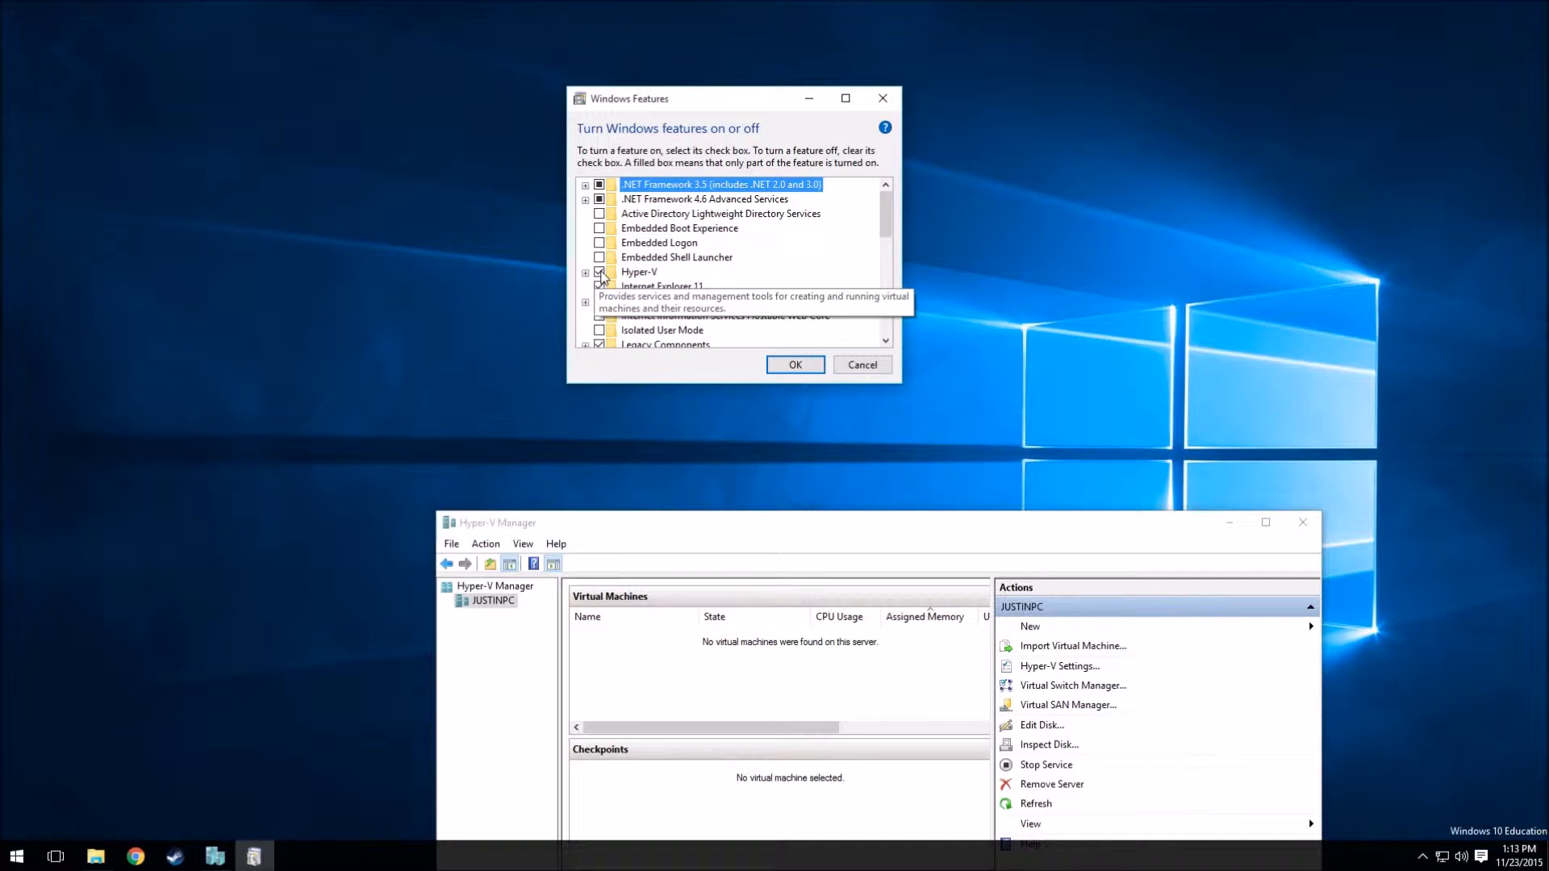
left_click_drag(756, 107, 734, 158)
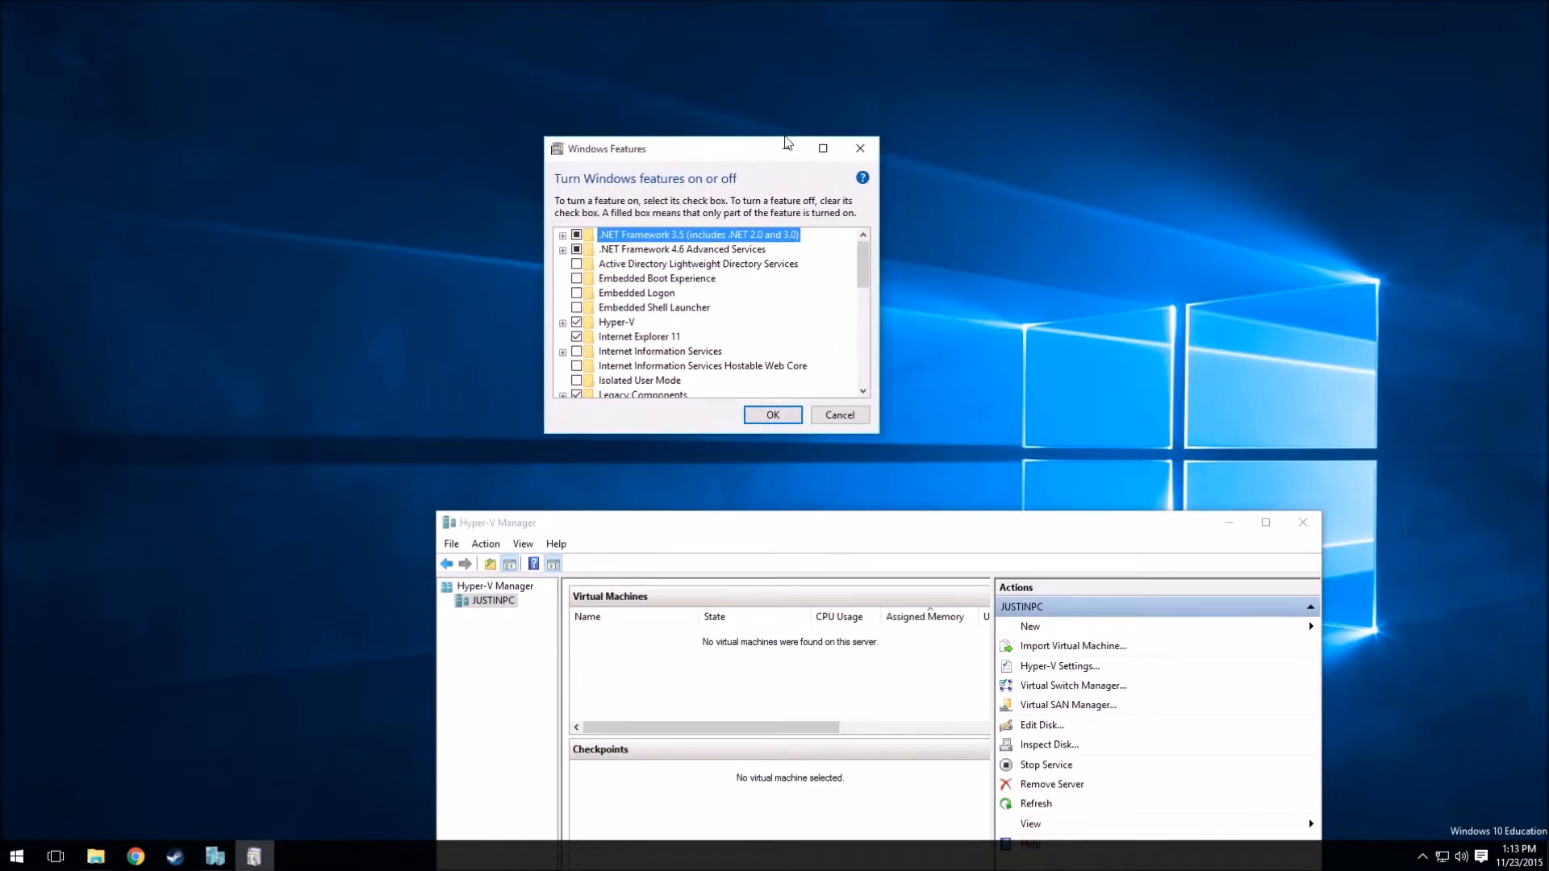
left_click_drag(717, 522, 762, 322)
left_click(860, 149)
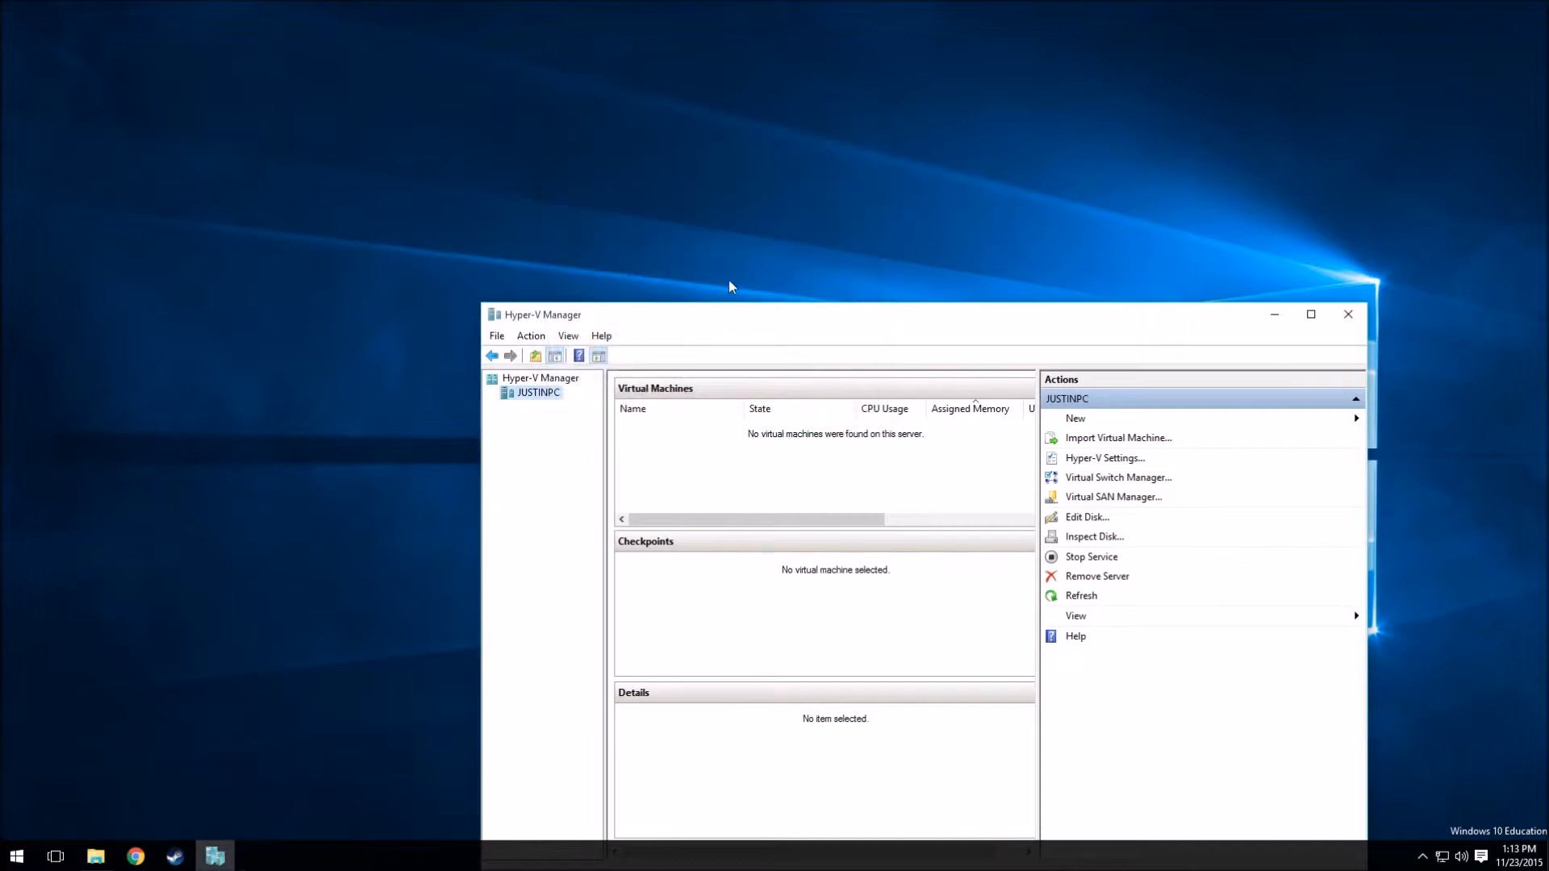
Step: Search Windows for "hyper", reopen the Windows Features dialog, examine the components under Hyper-V and close the dialog
left_click_drag(767, 321, 725, 180)
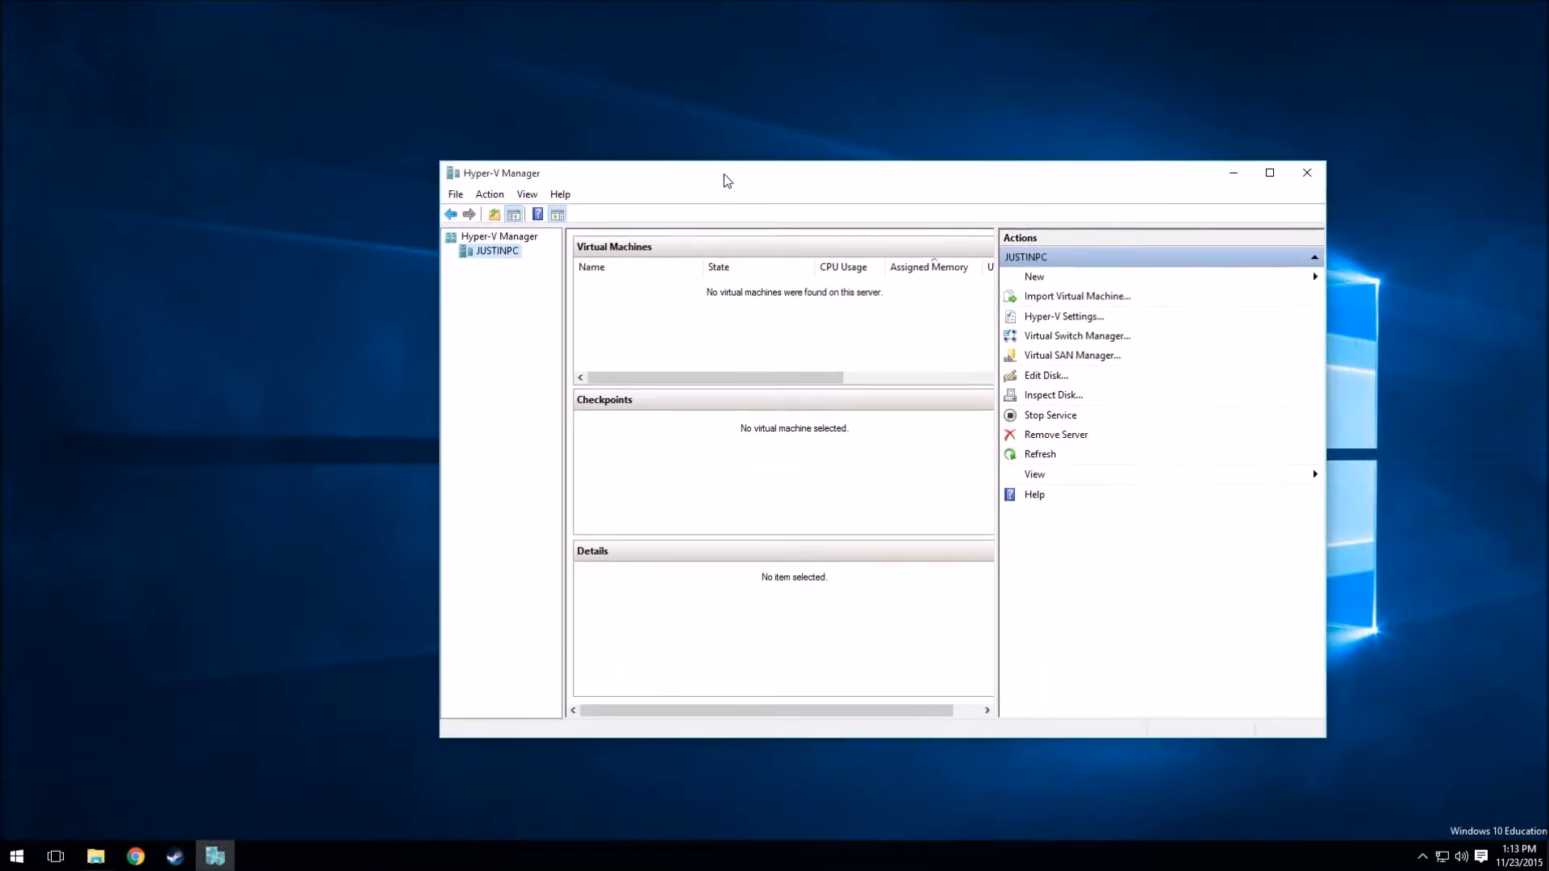
left_click(17, 856)
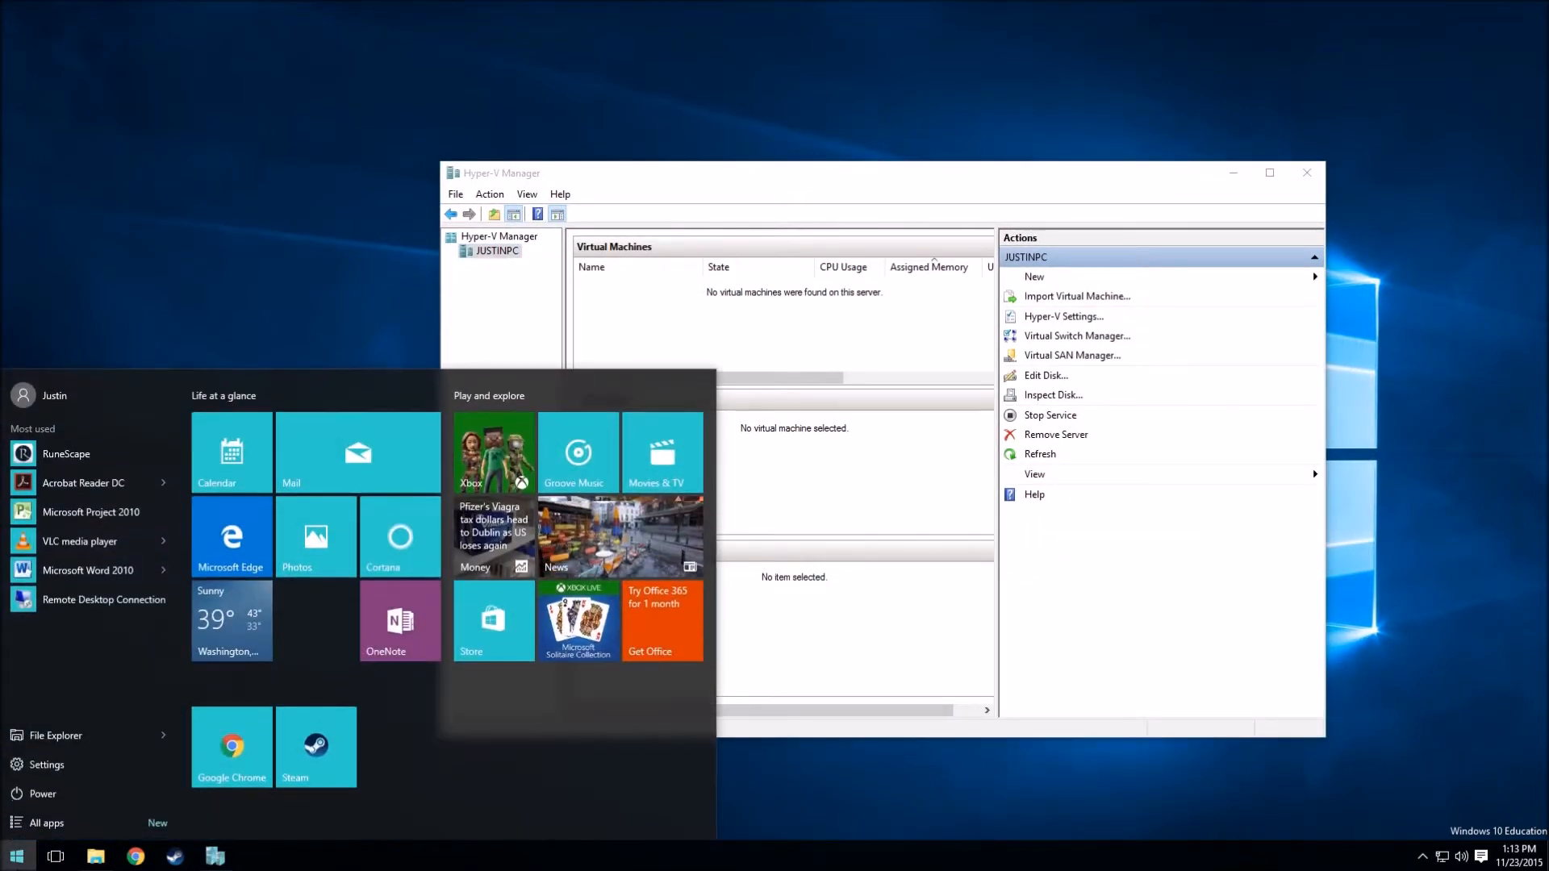
type("hyper")
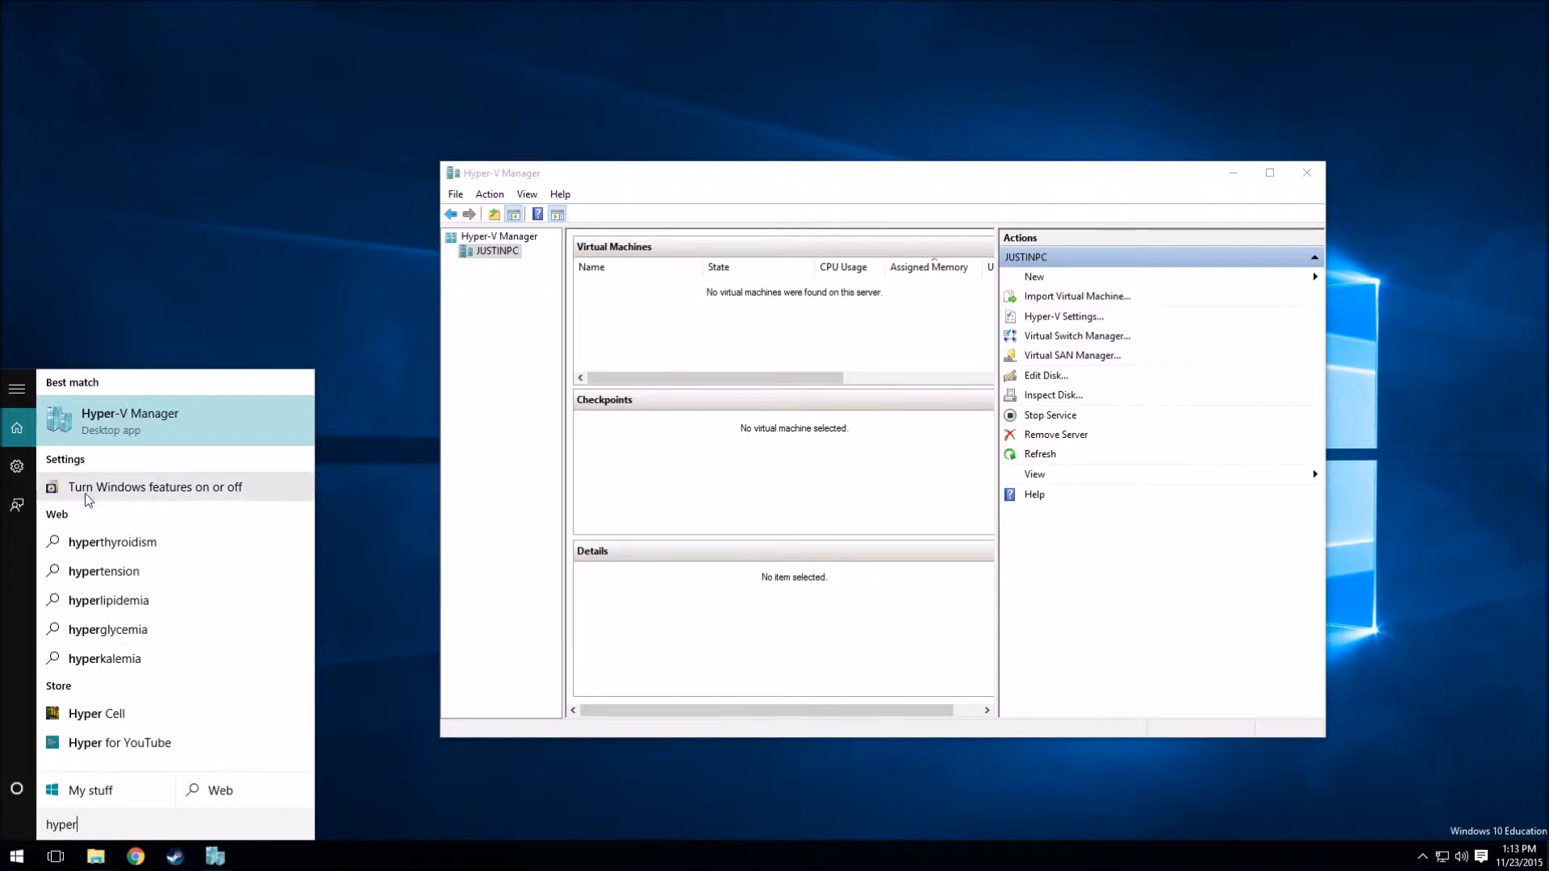
left_click(212, 504)
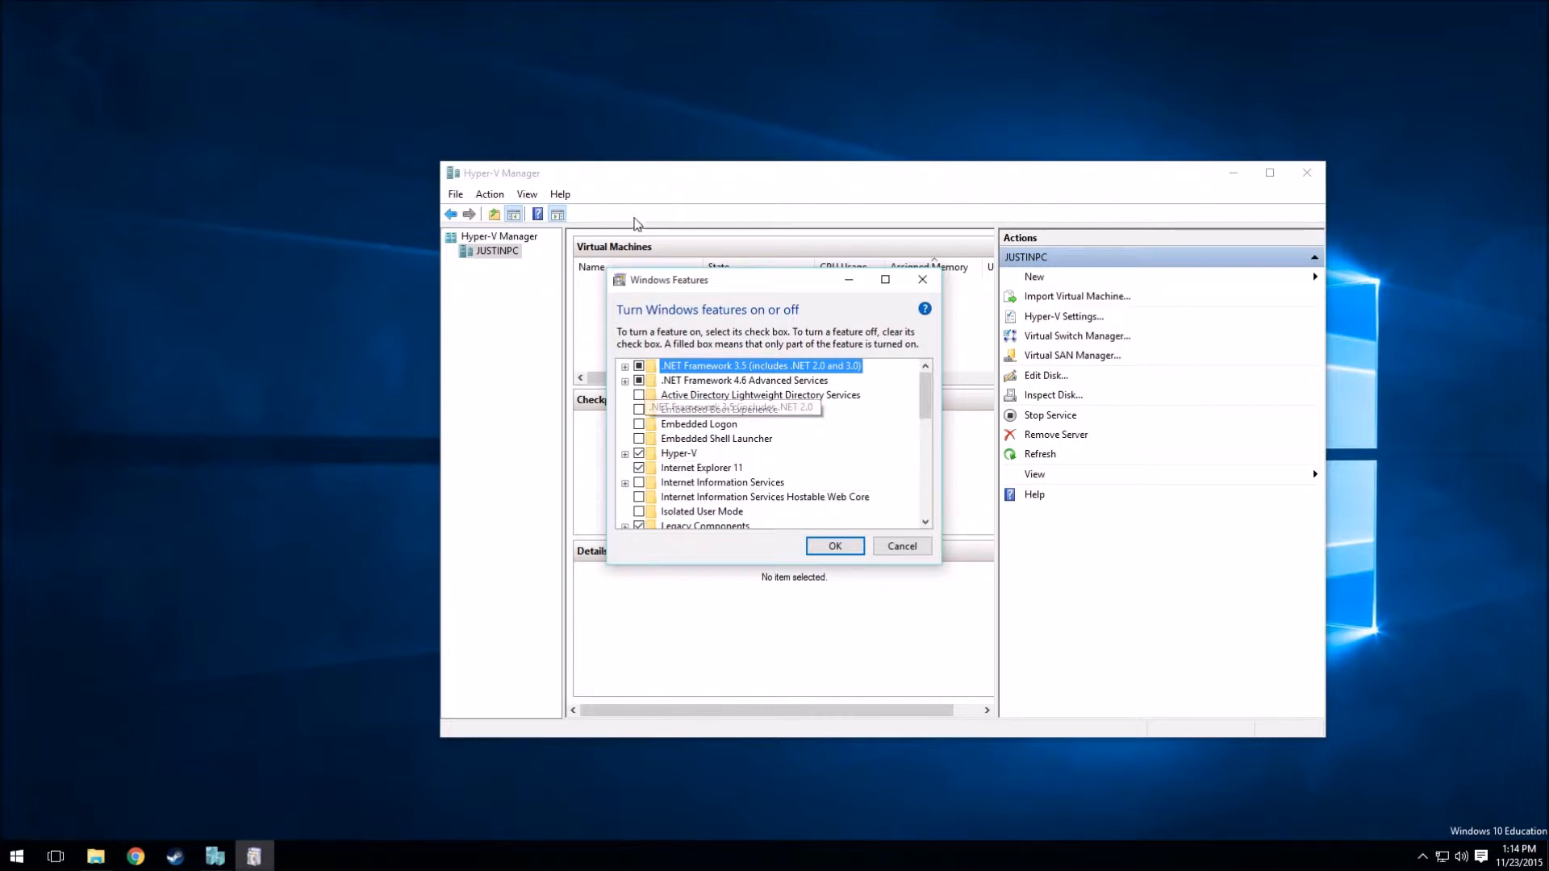
left_click(625, 455)
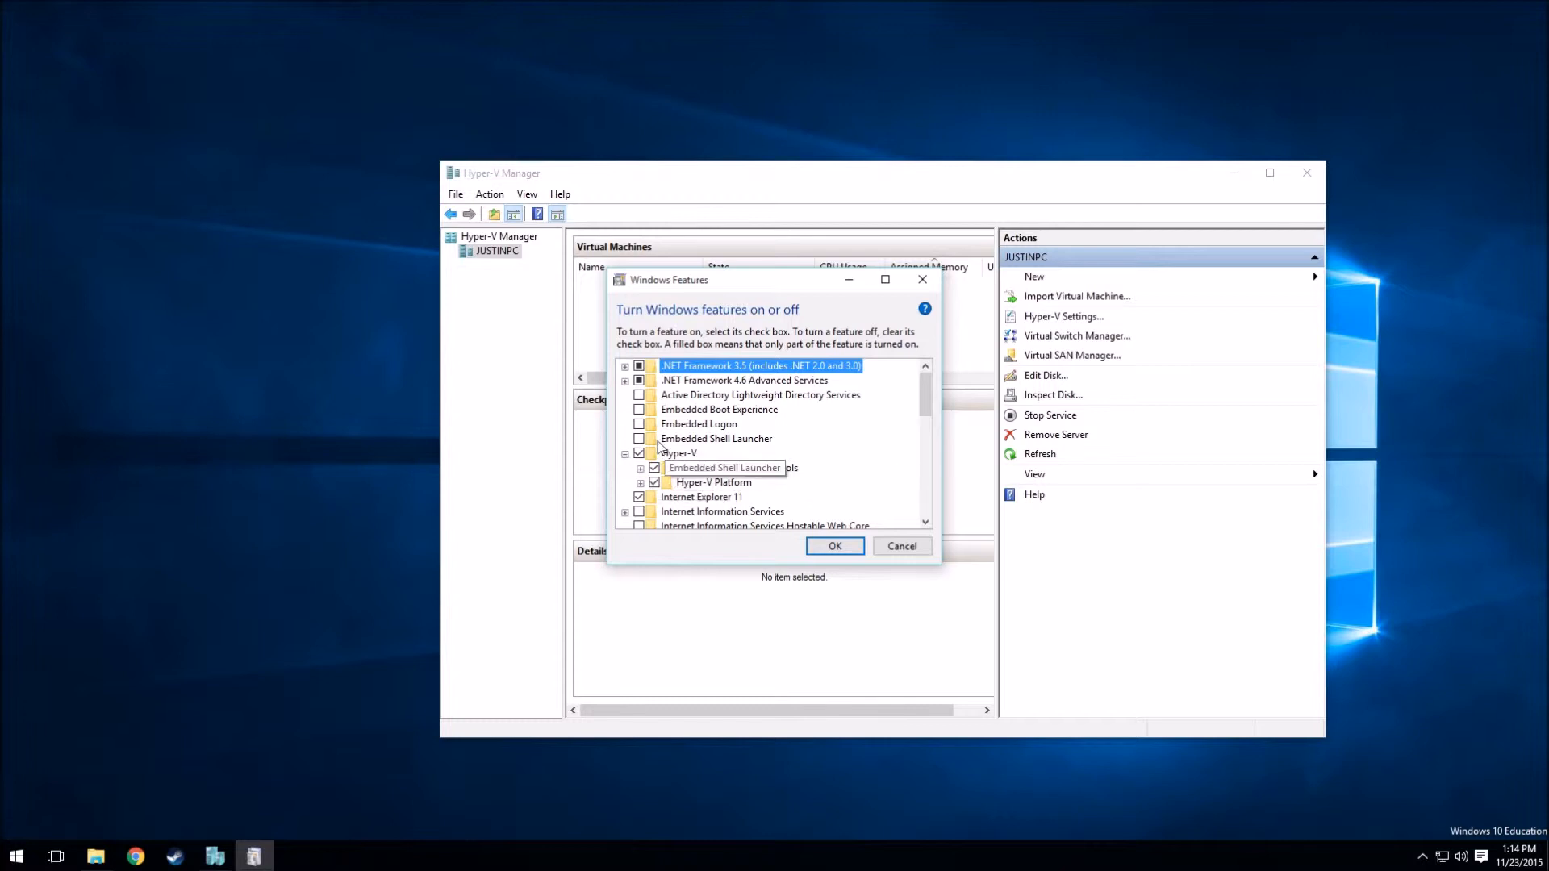
left_click(624, 455)
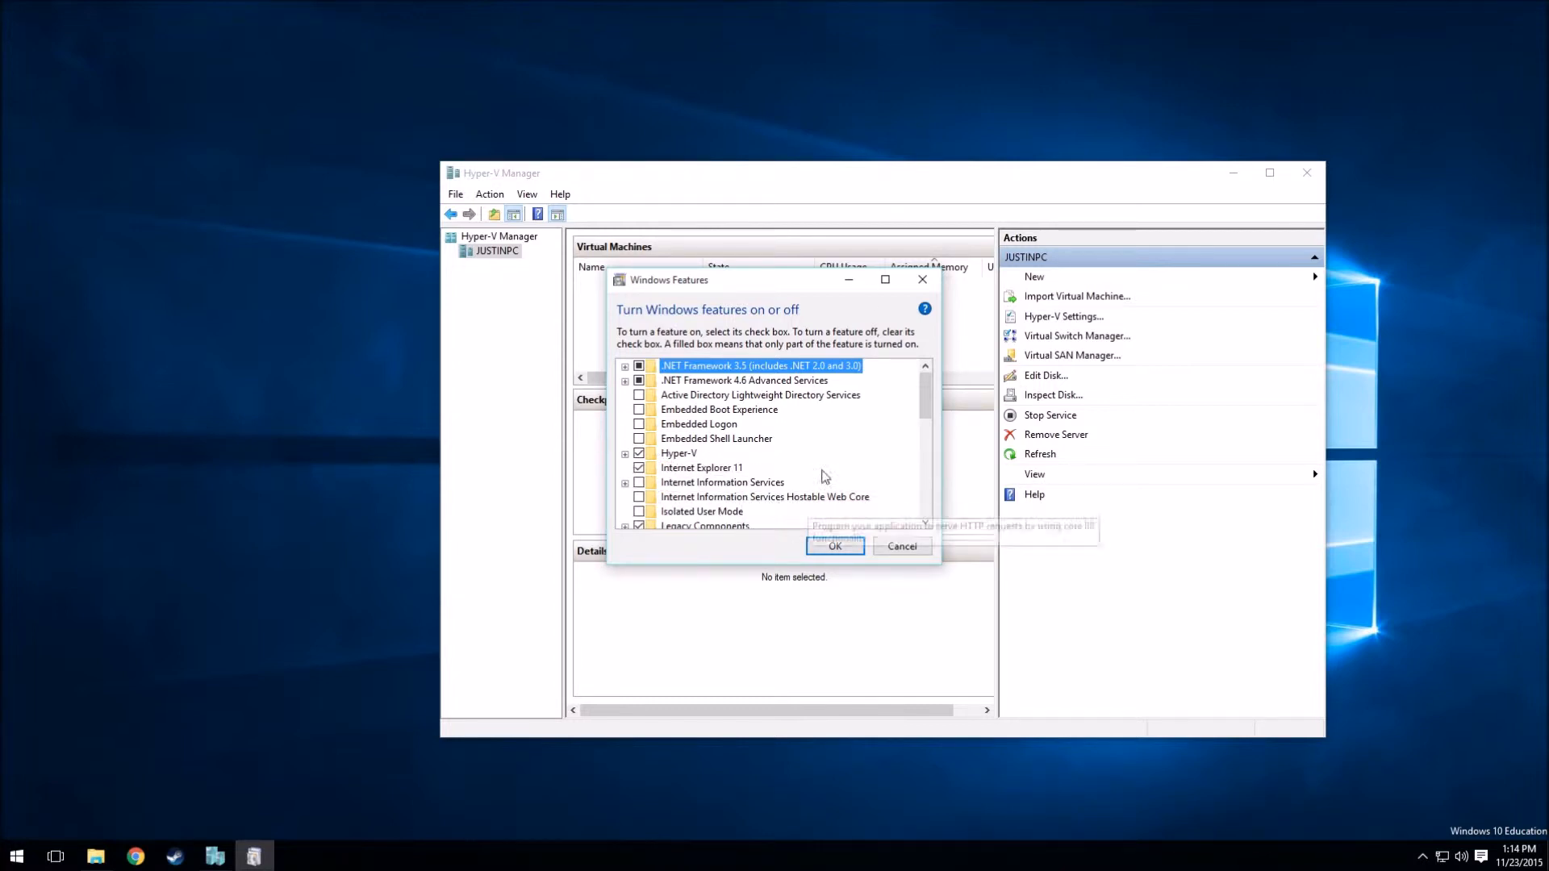
left_click(922, 279)
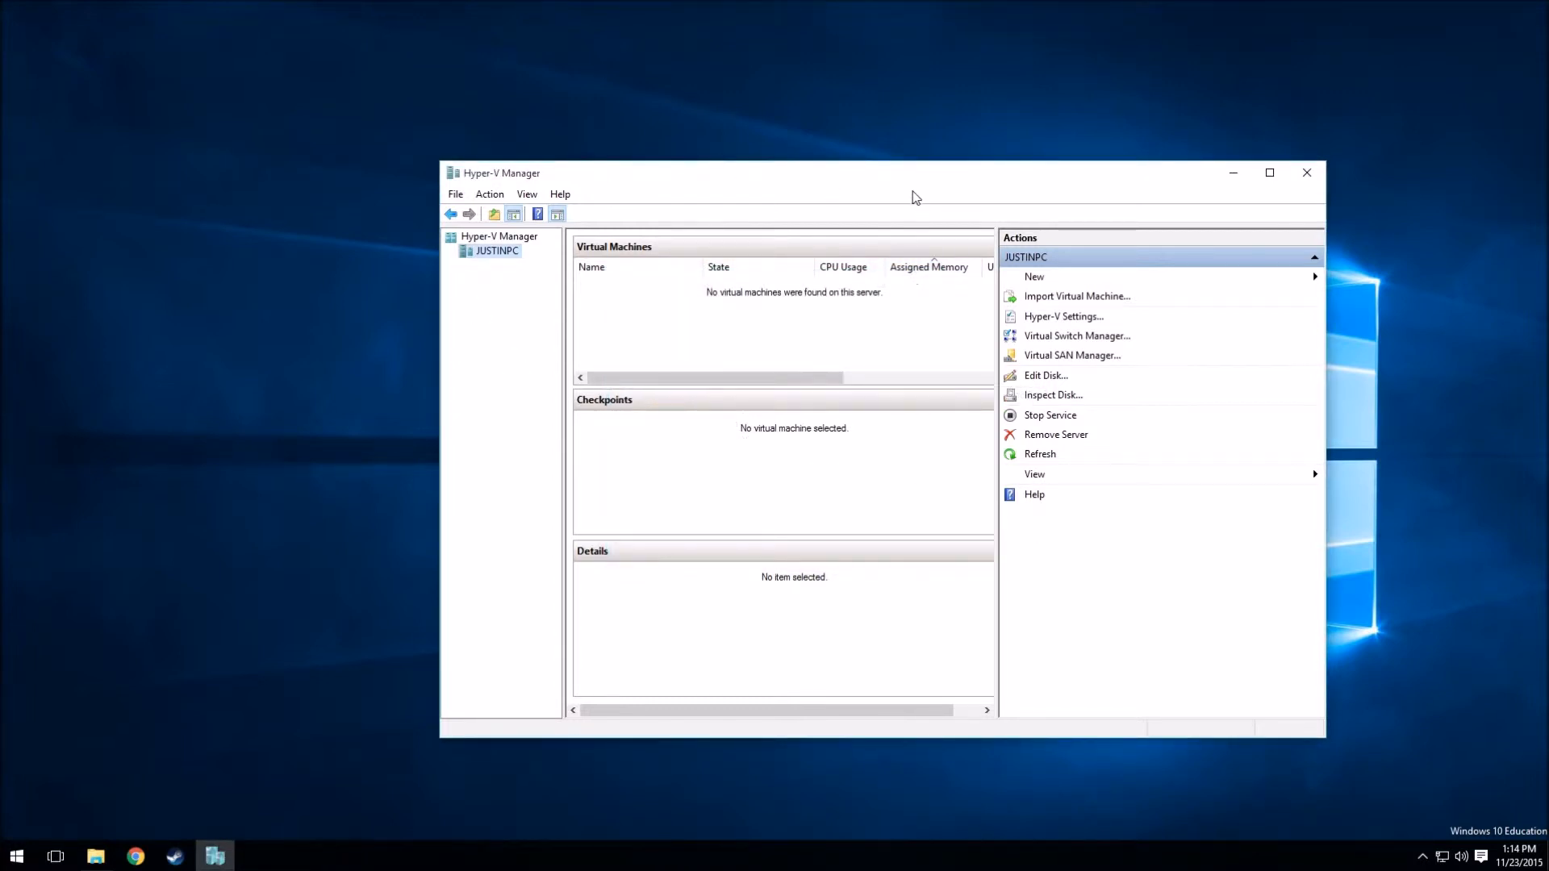
Step: Search Windows for "hyper" to locate the Hyper-V Manager desktop app, and return to its open window
left_click_drag(831, 184, 792, 128)
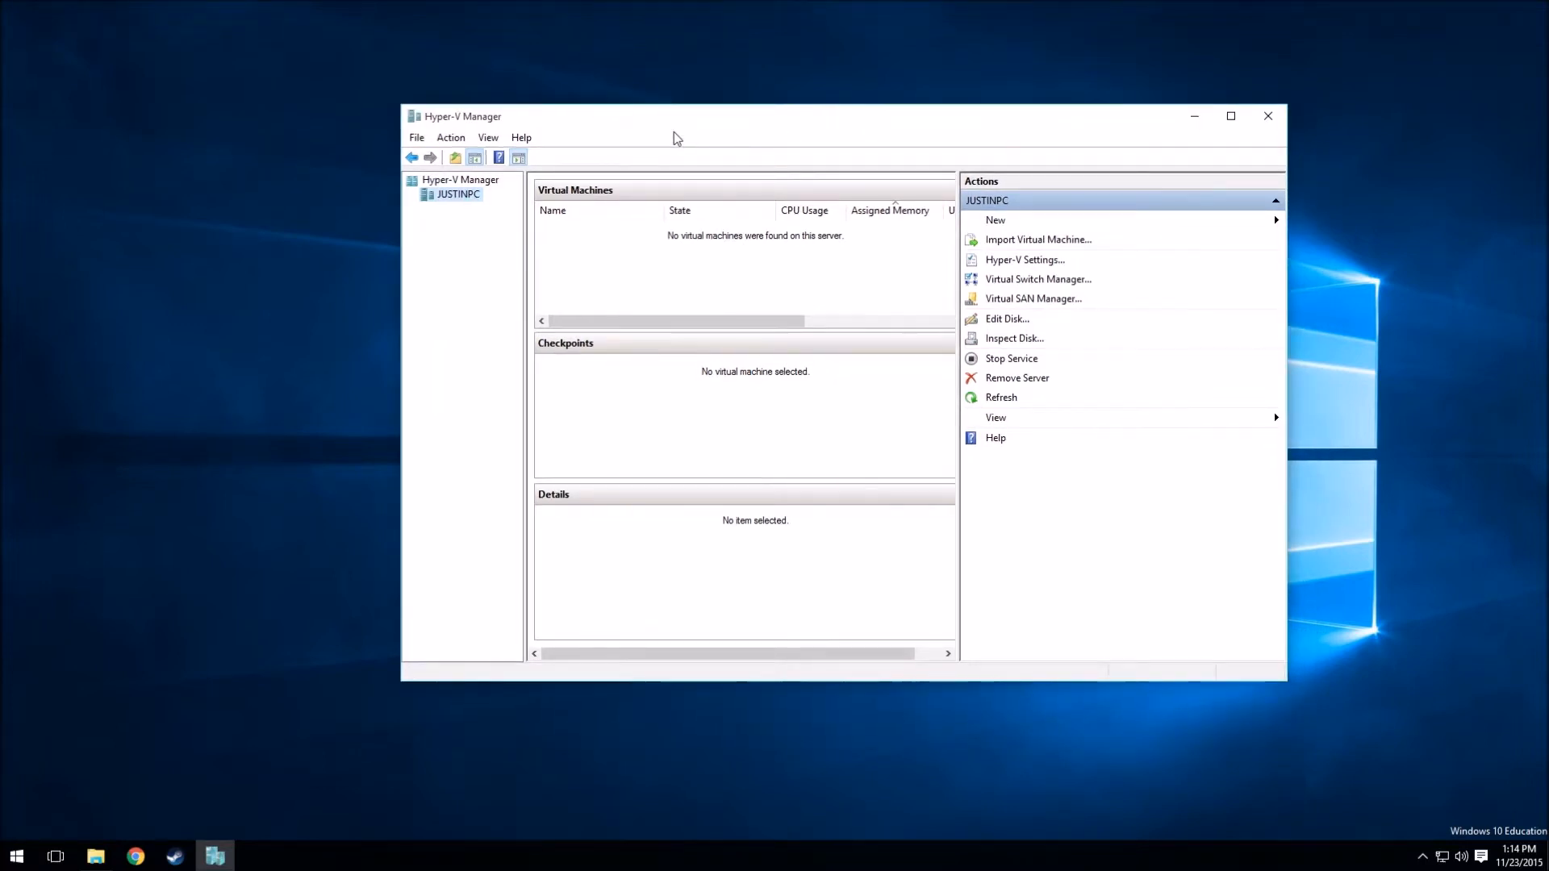
left_click_drag(578, 109, 536, 158)
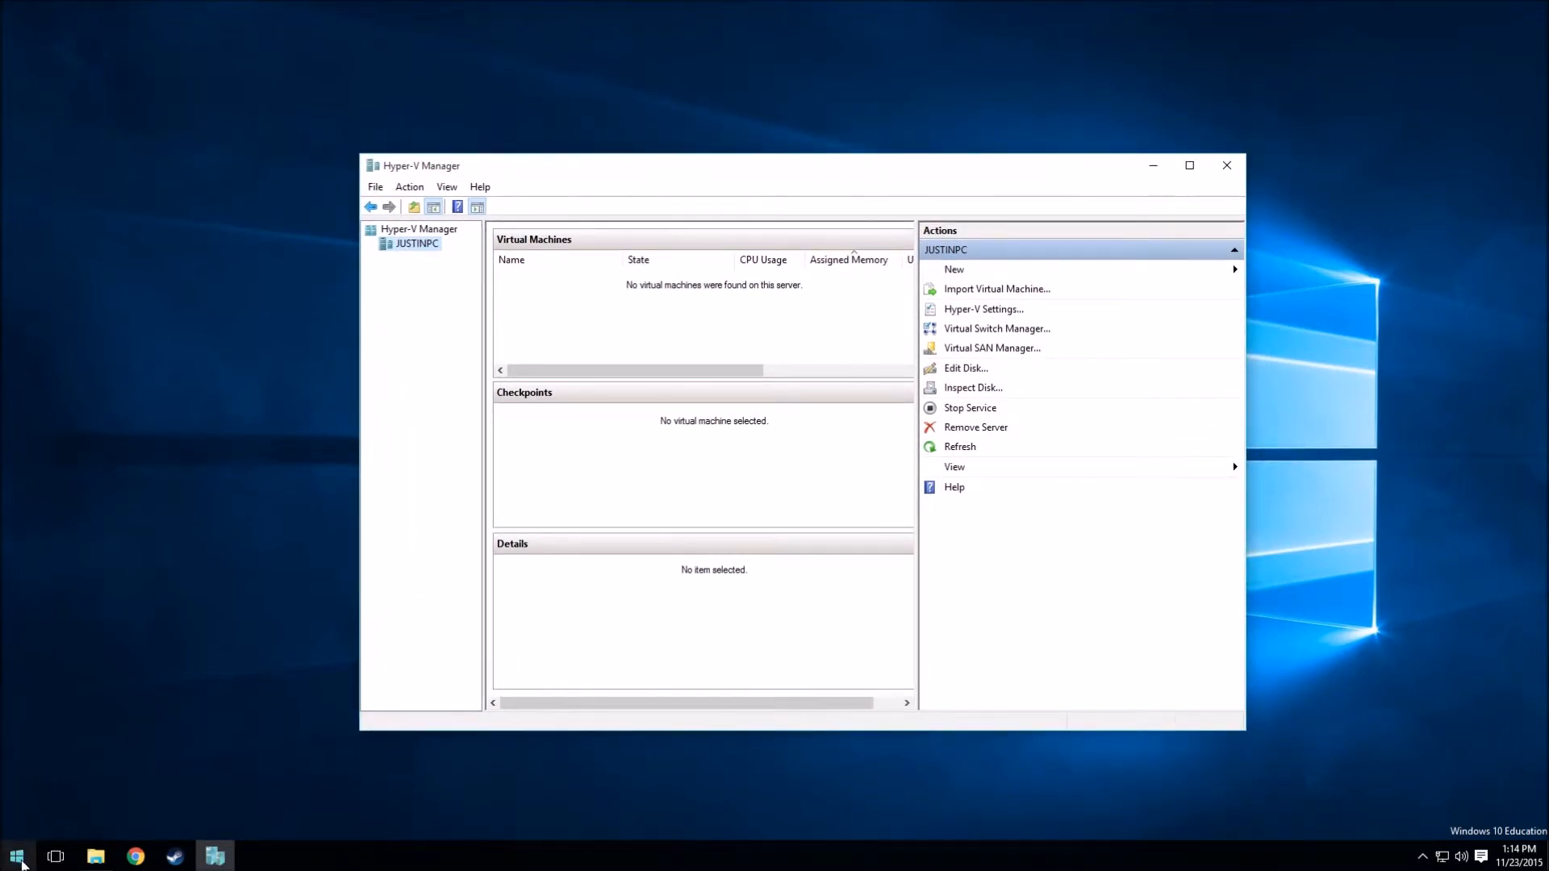
left_click(16, 856)
left_click(16, 859)
type("hyper")
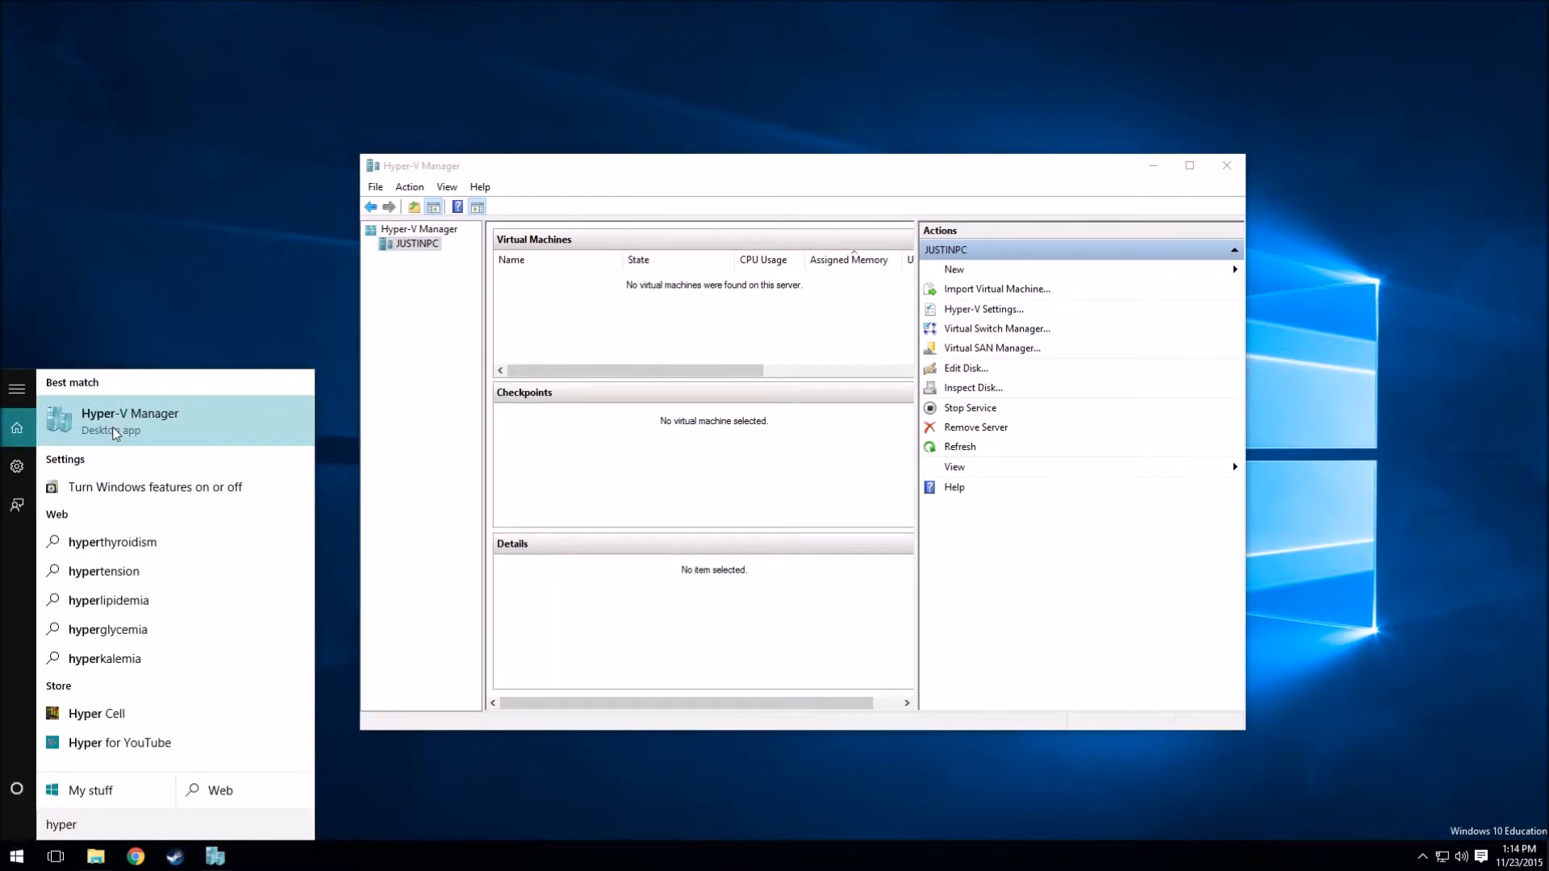
left_click(256, 279)
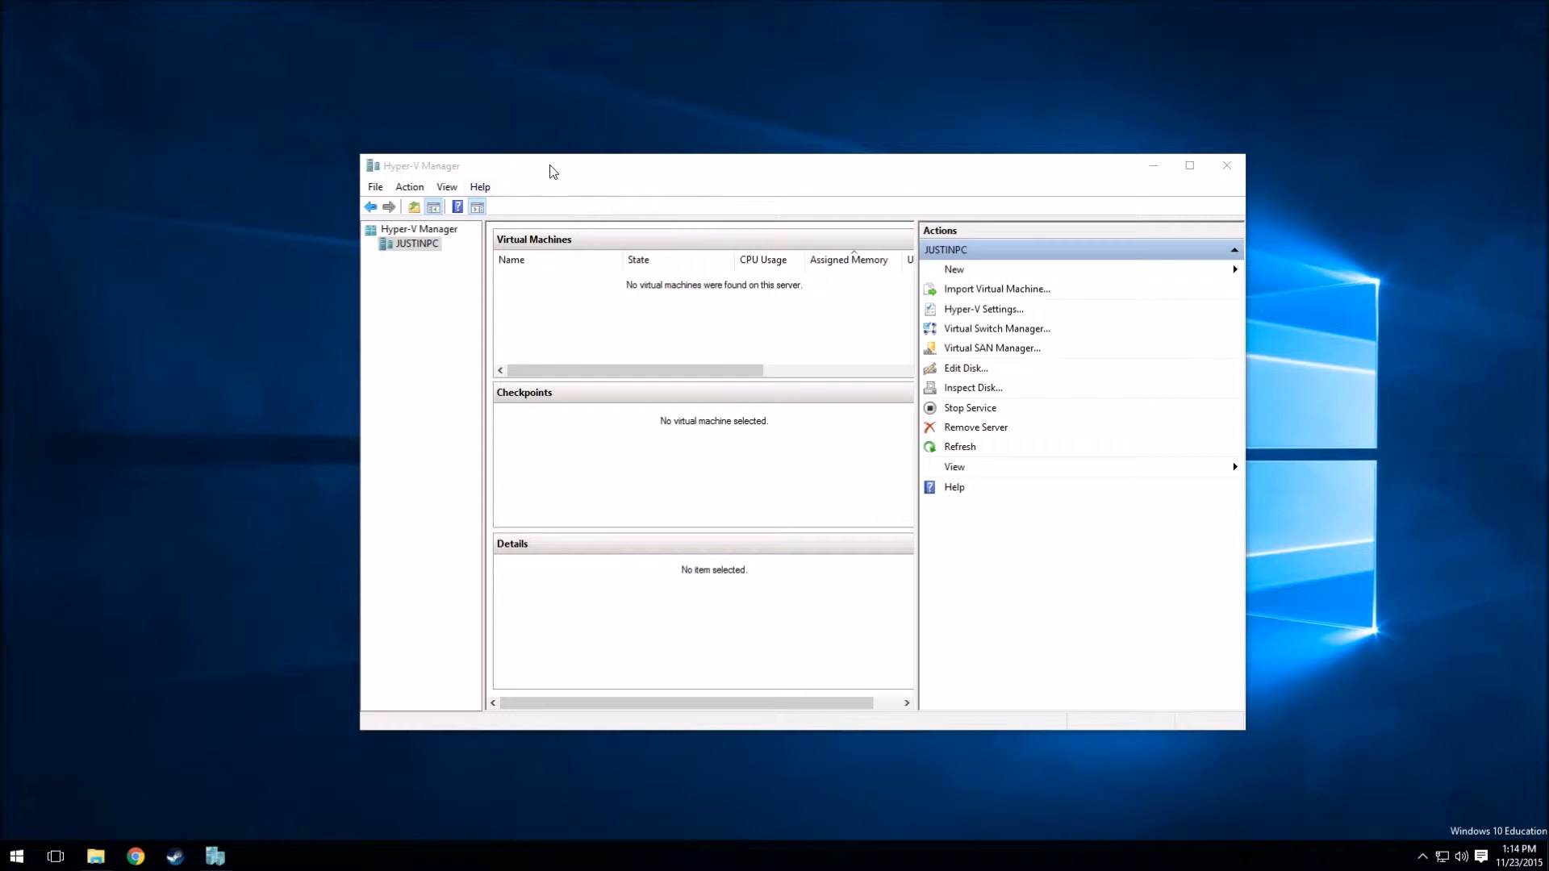
mouse_move(578, 156)
left_mouse_down()
mouse_move(719, 114)
mouse_move(580, 140)
left_mouse_up()
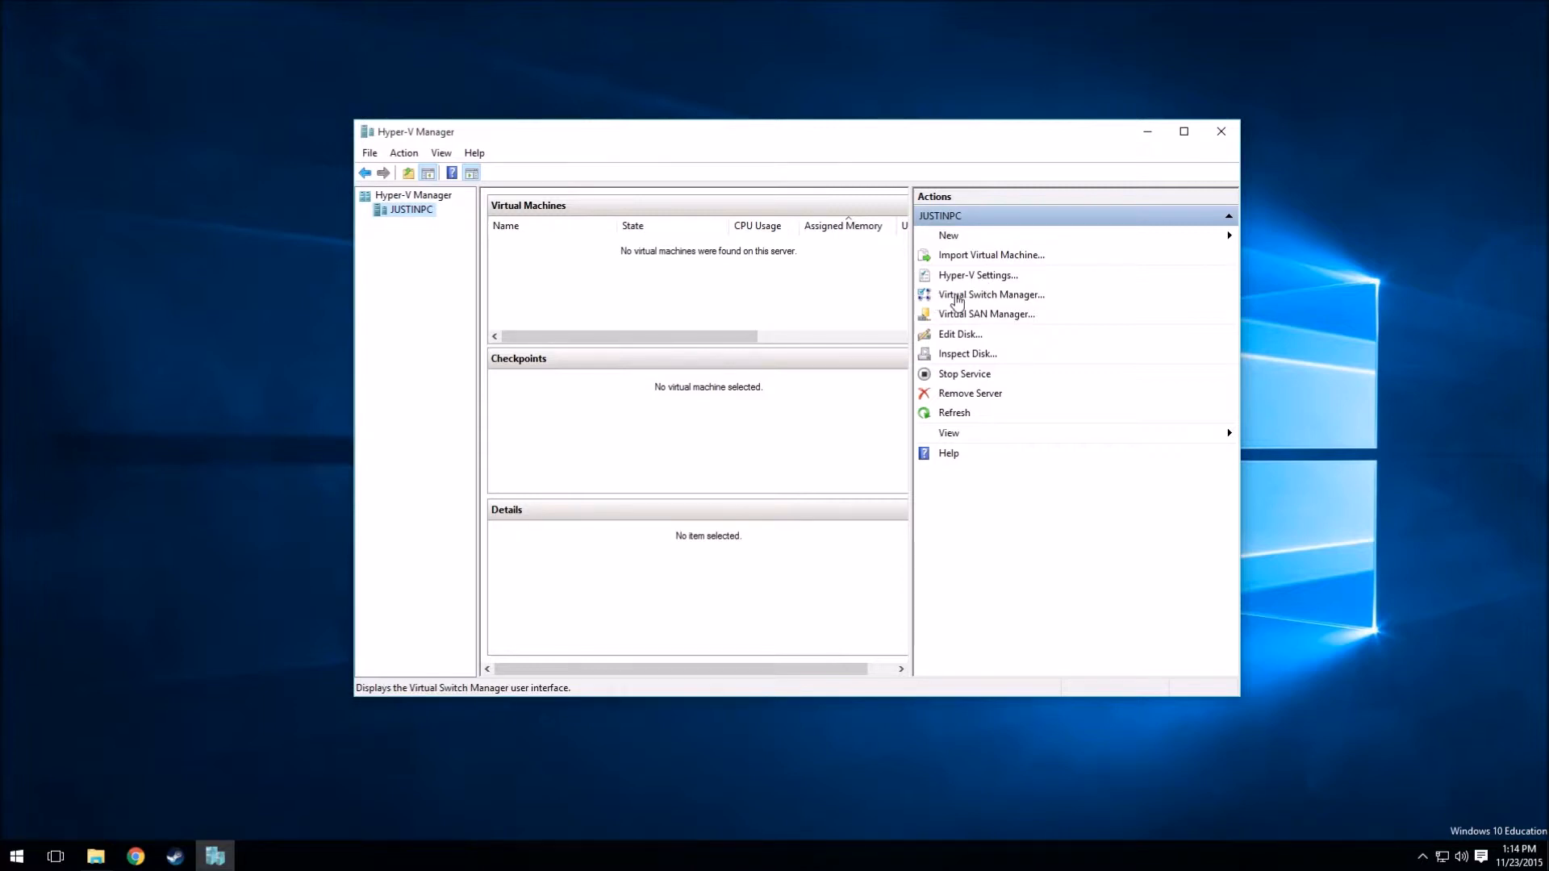
Step: Configure a new external virtual switch named Test on the Killer e2200 Gigabit Ethernet Controller, and cancel without applying it
left_click(956, 300)
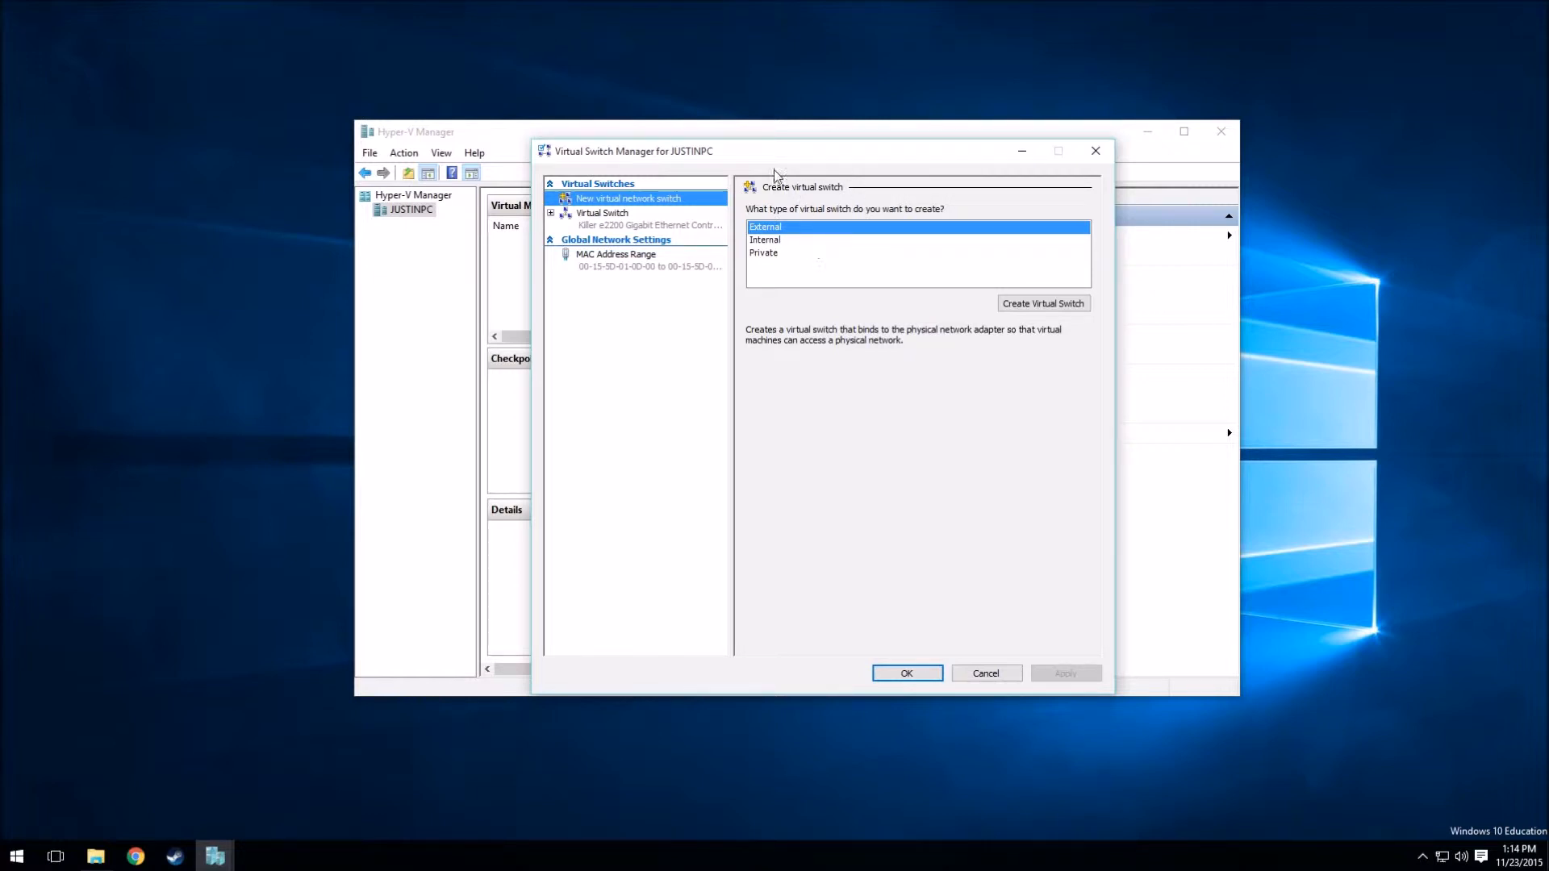
left_click(1034, 313)
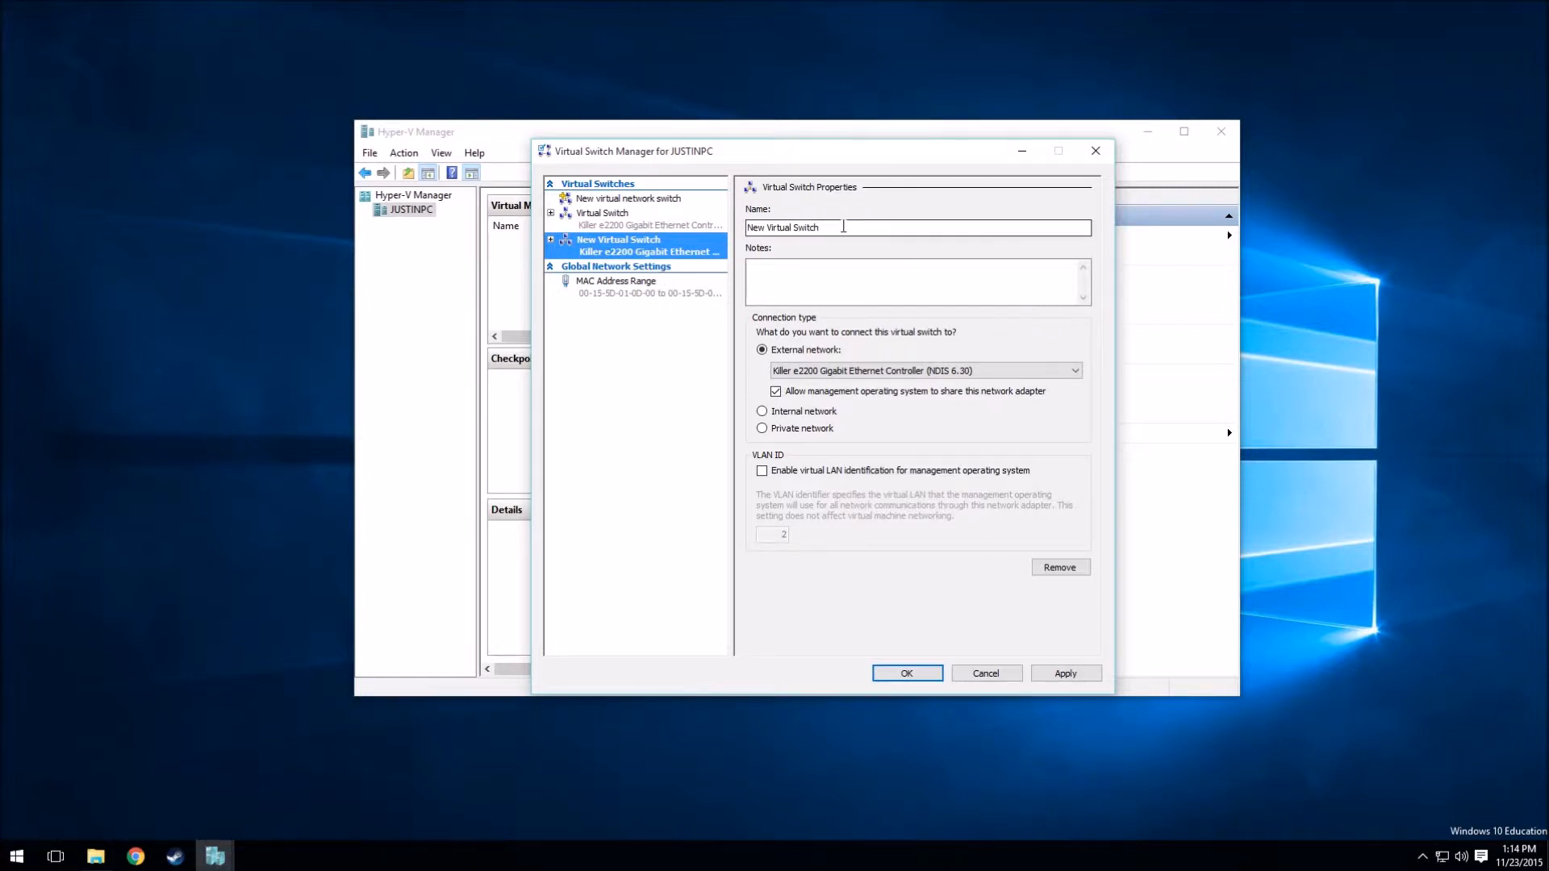
left_click_drag(843, 228, 540, 239)
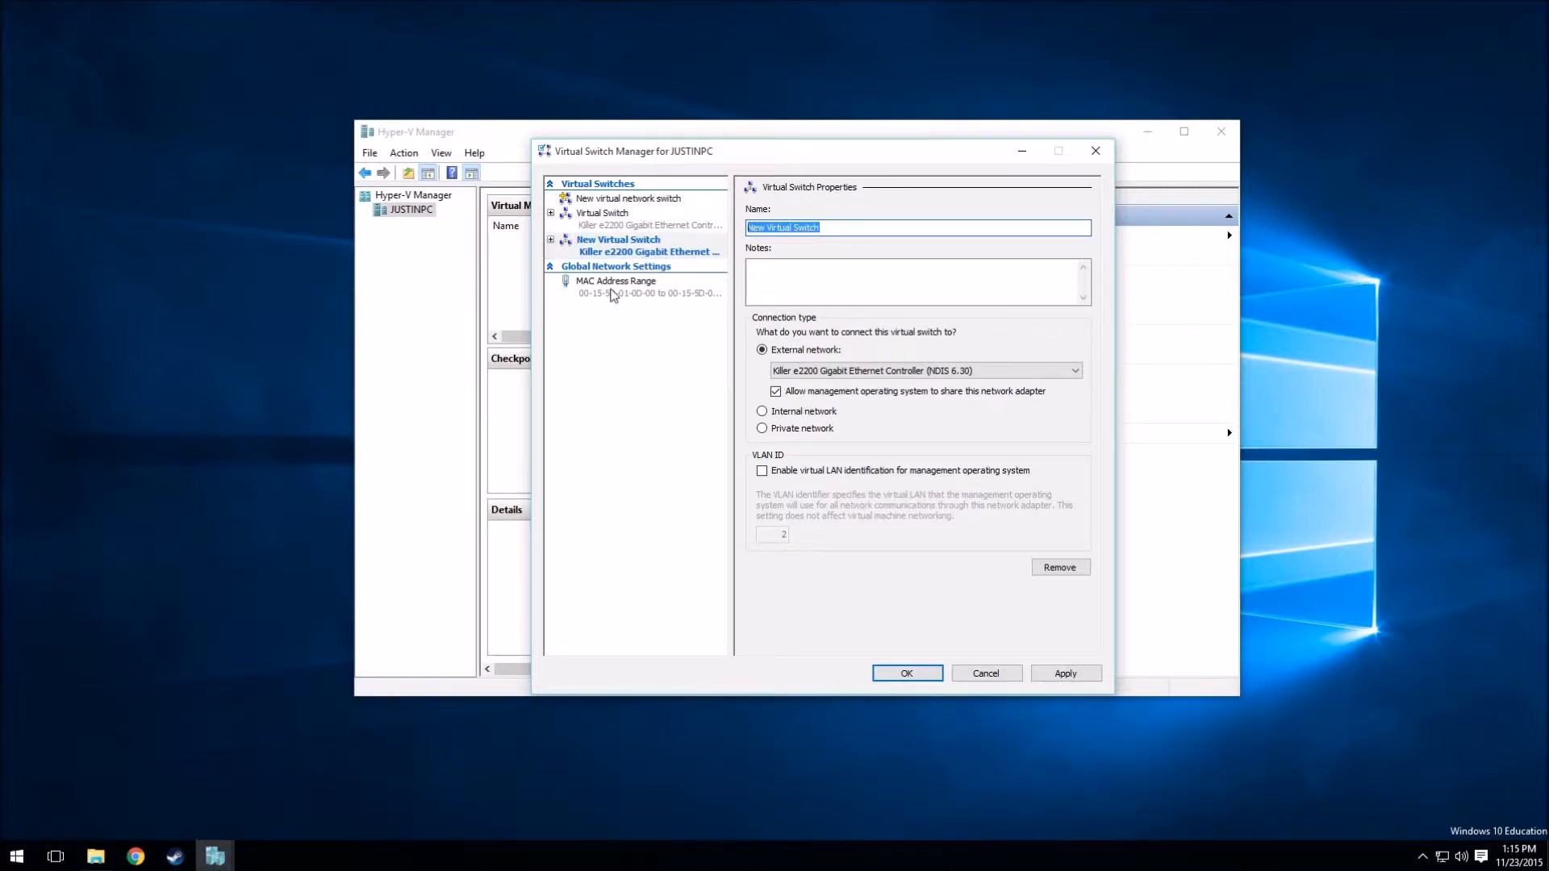
type("Test")
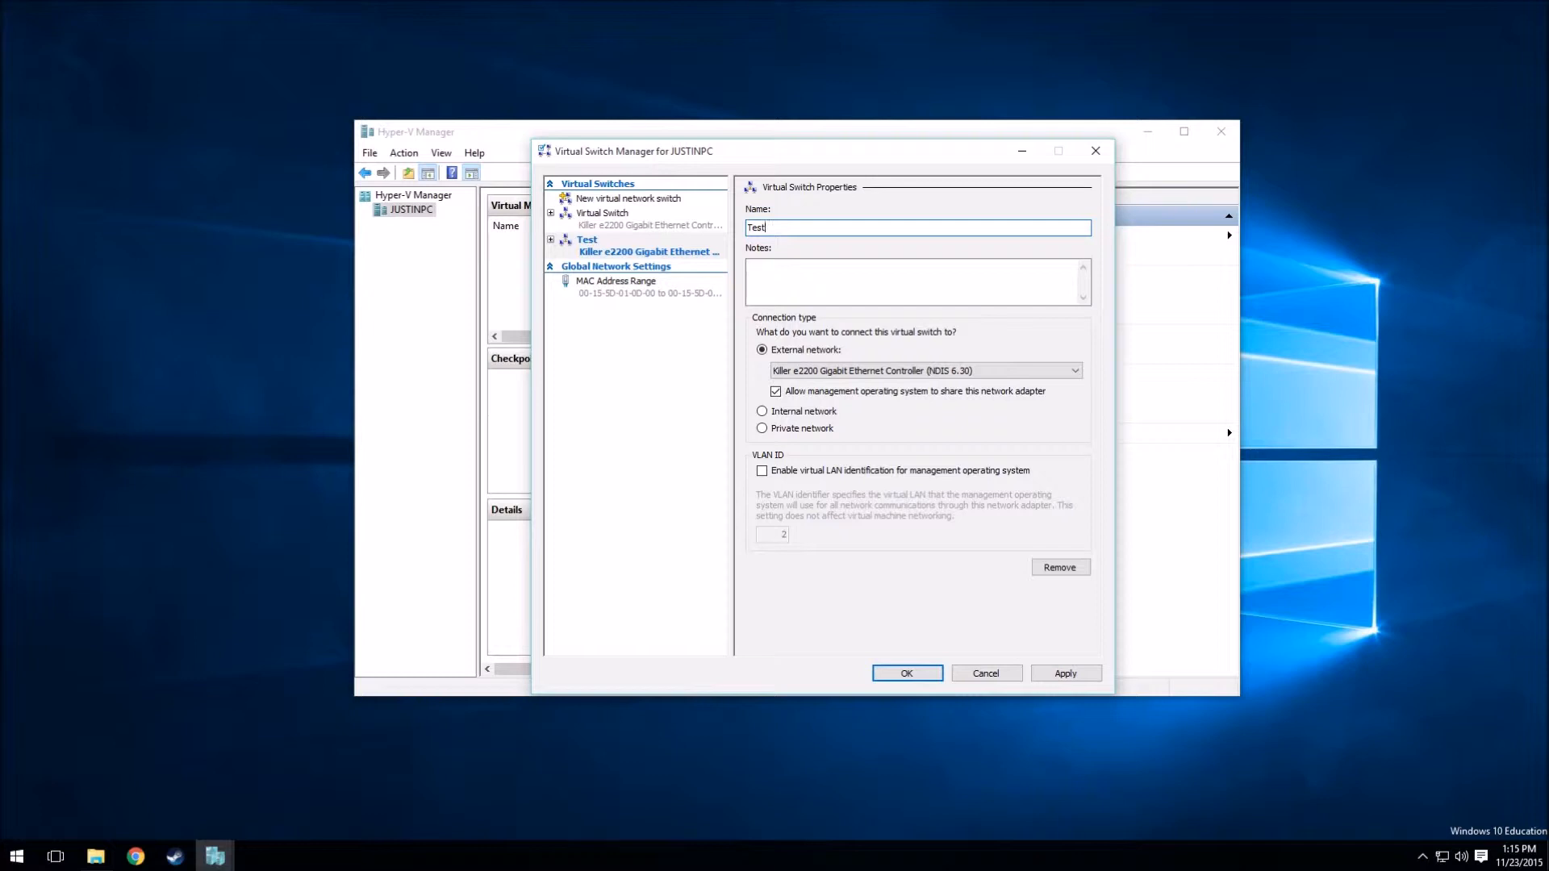
left_click(780, 268)
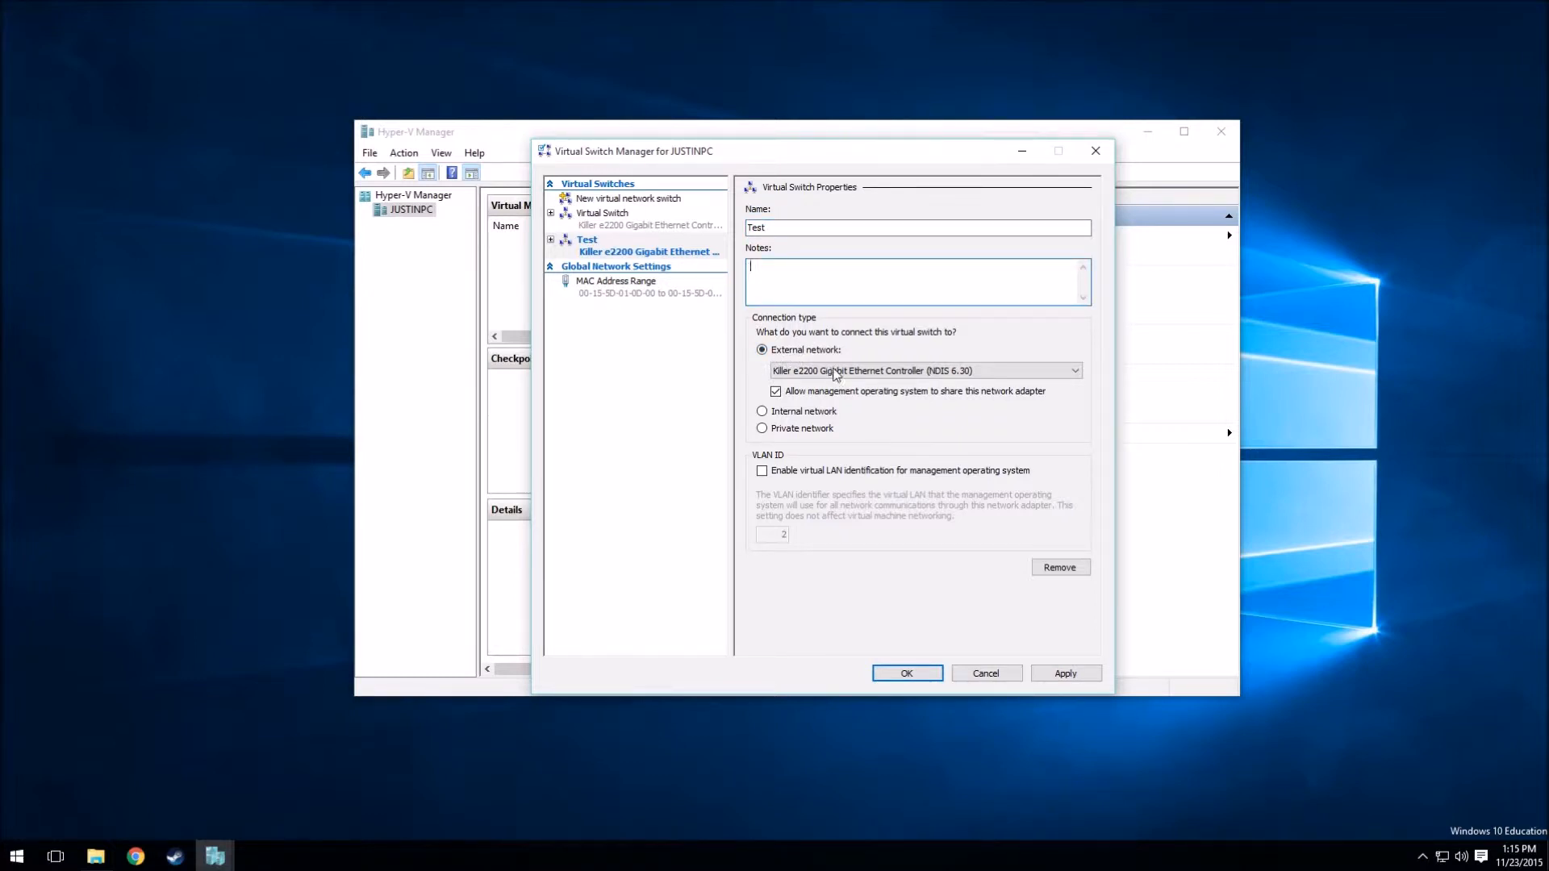
left_click(838, 372)
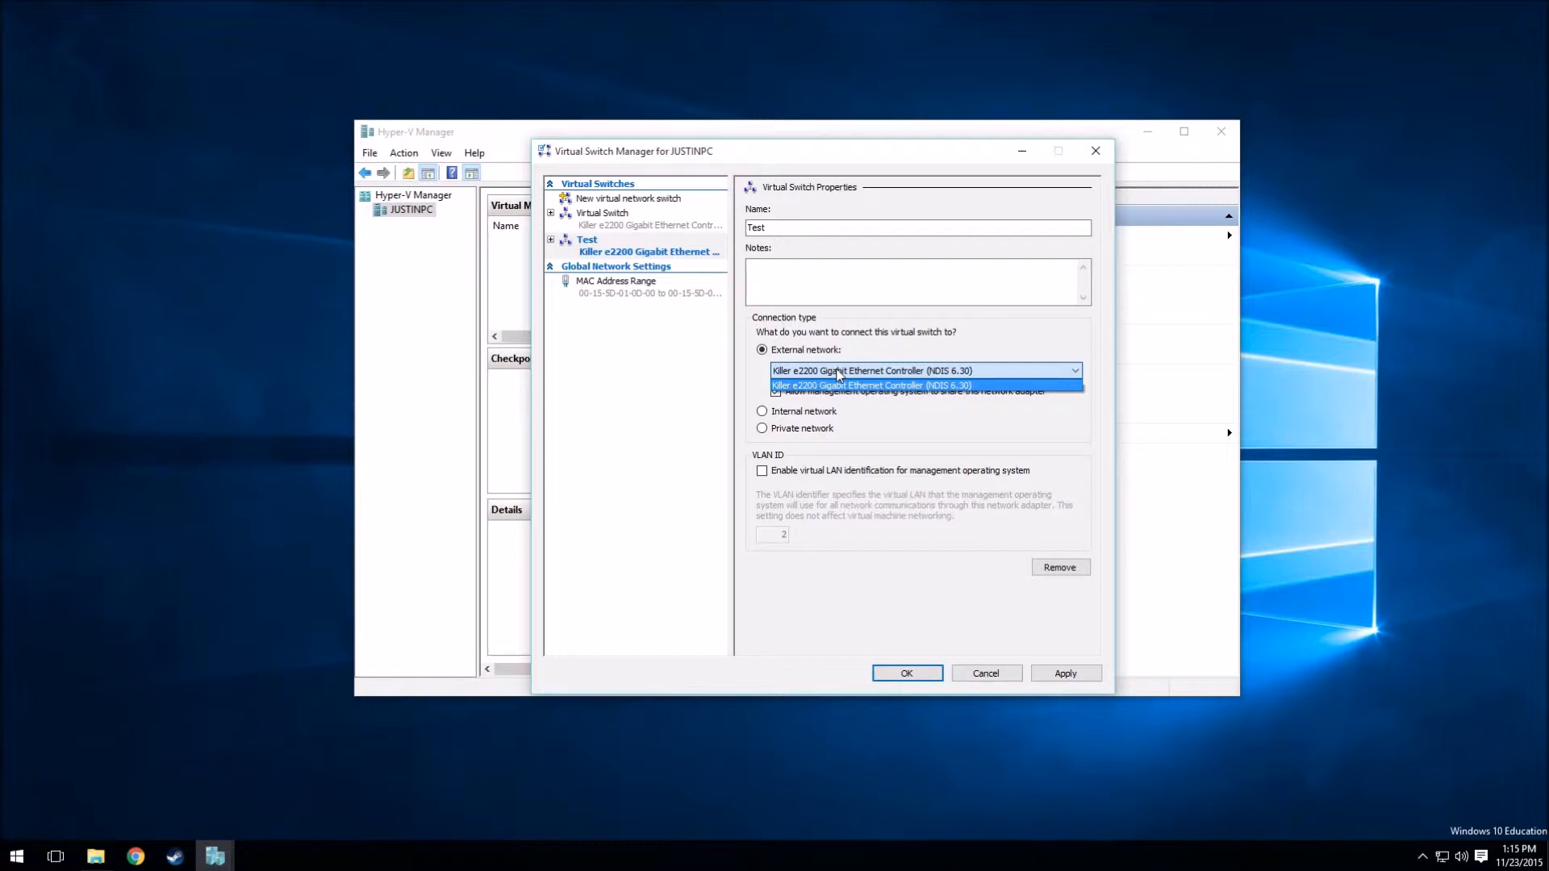
left_click(839, 384)
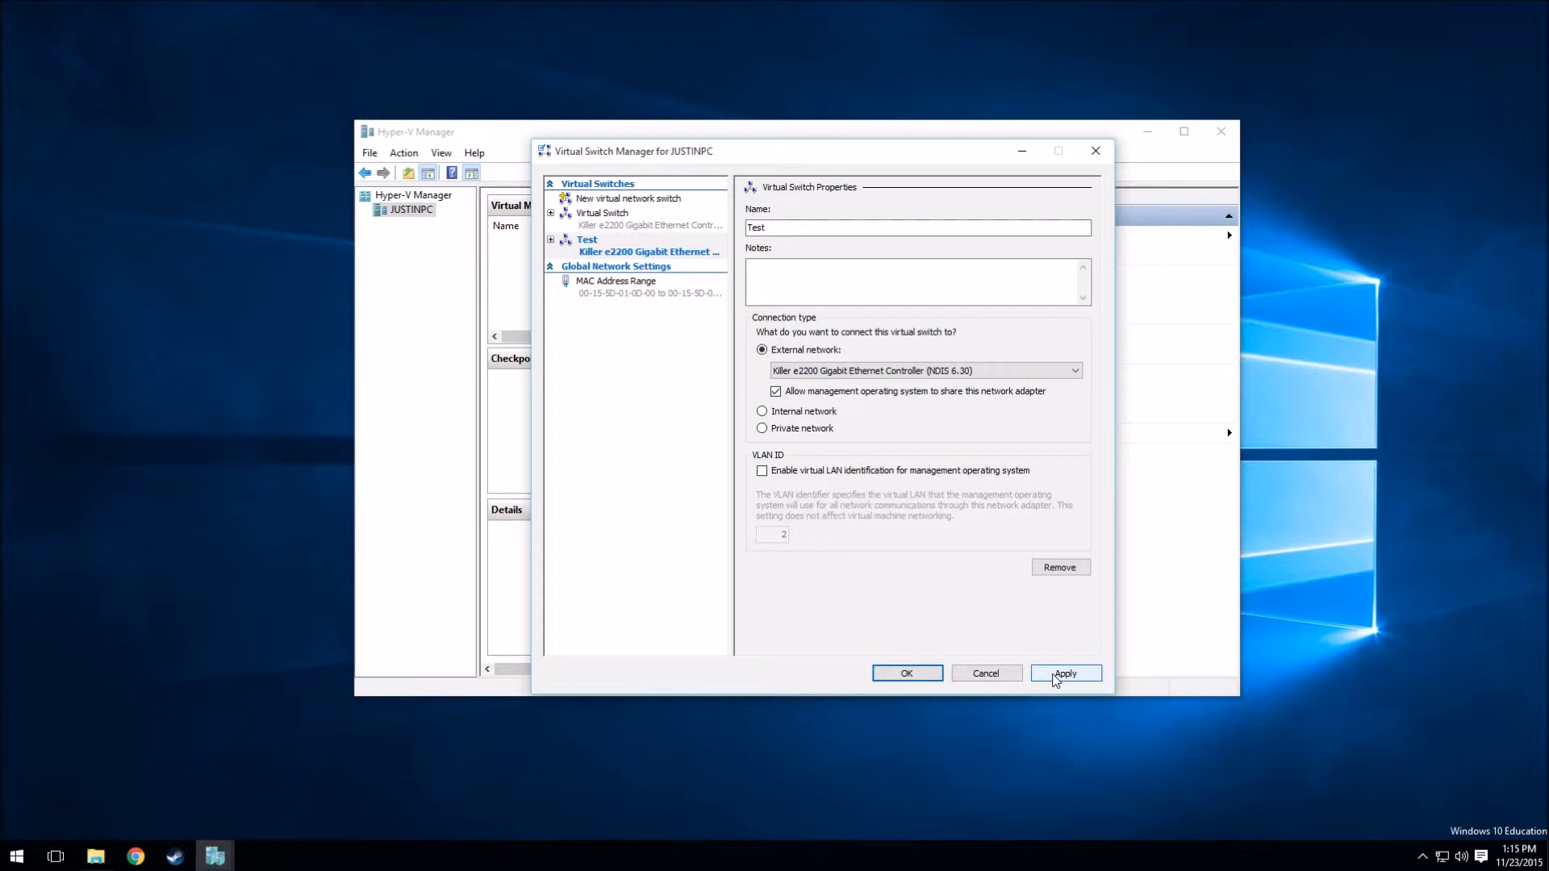
left_click(986, 674)
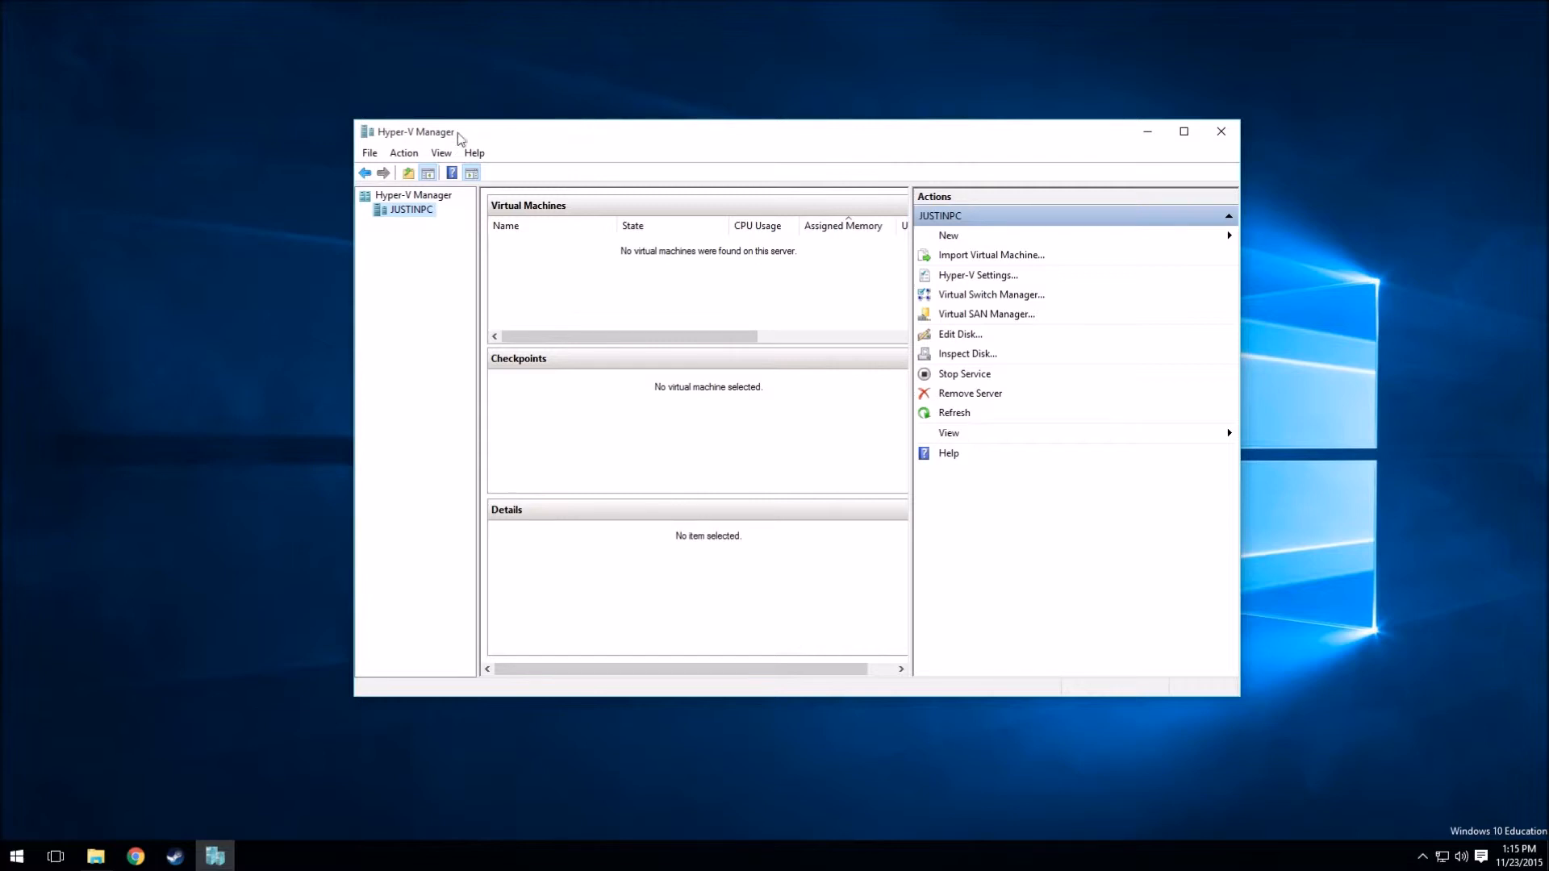
Step: Start the New Virtual Machine Wizard for the local Hyper-V server
left_click(403, 153)
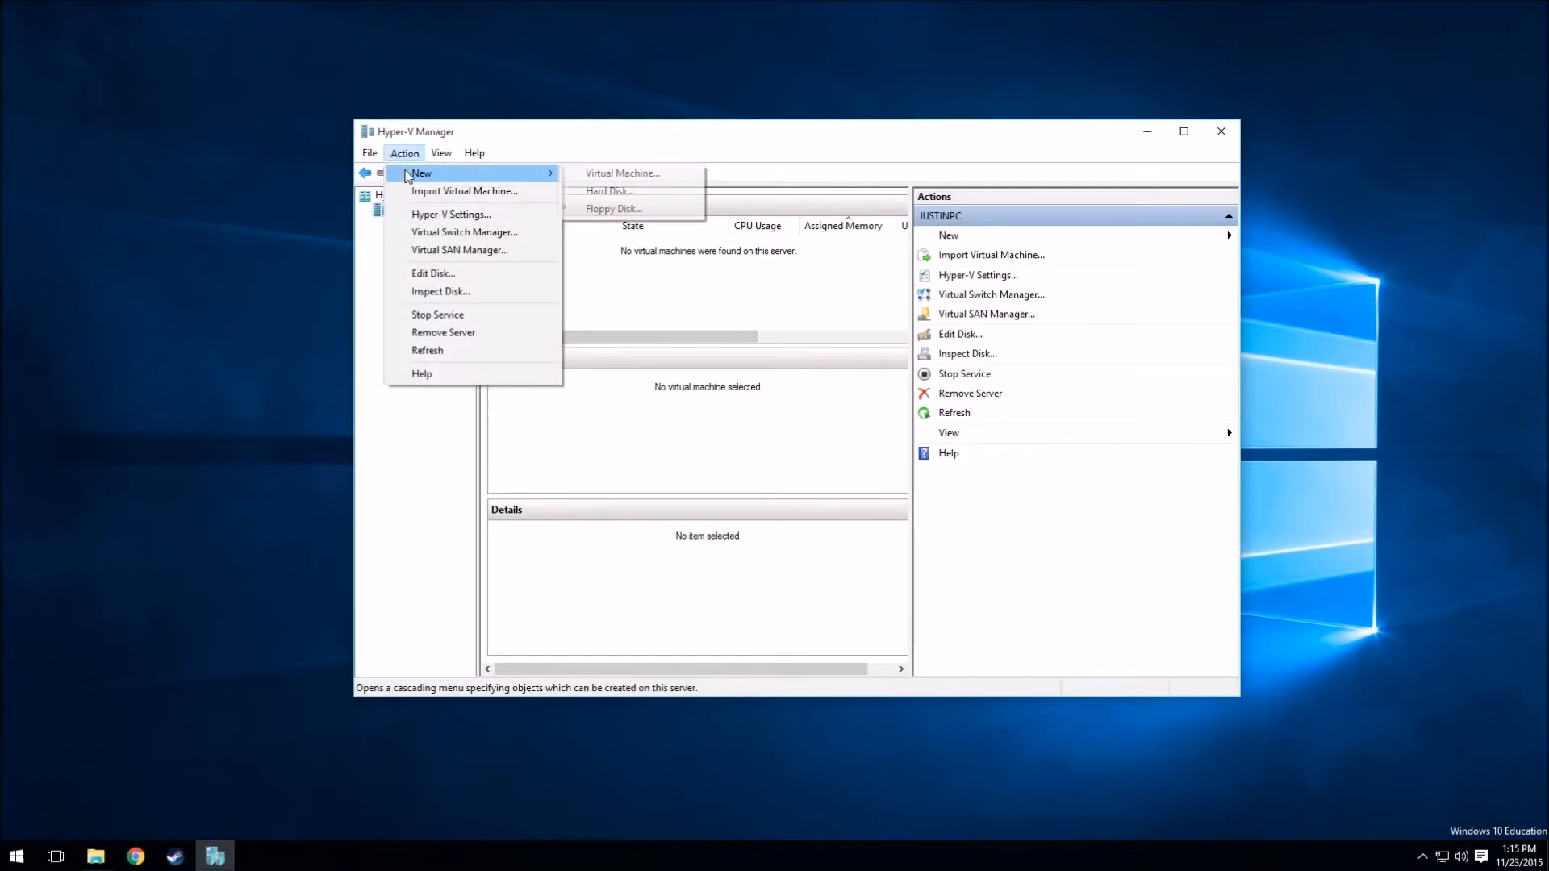
left_click(658, 155)
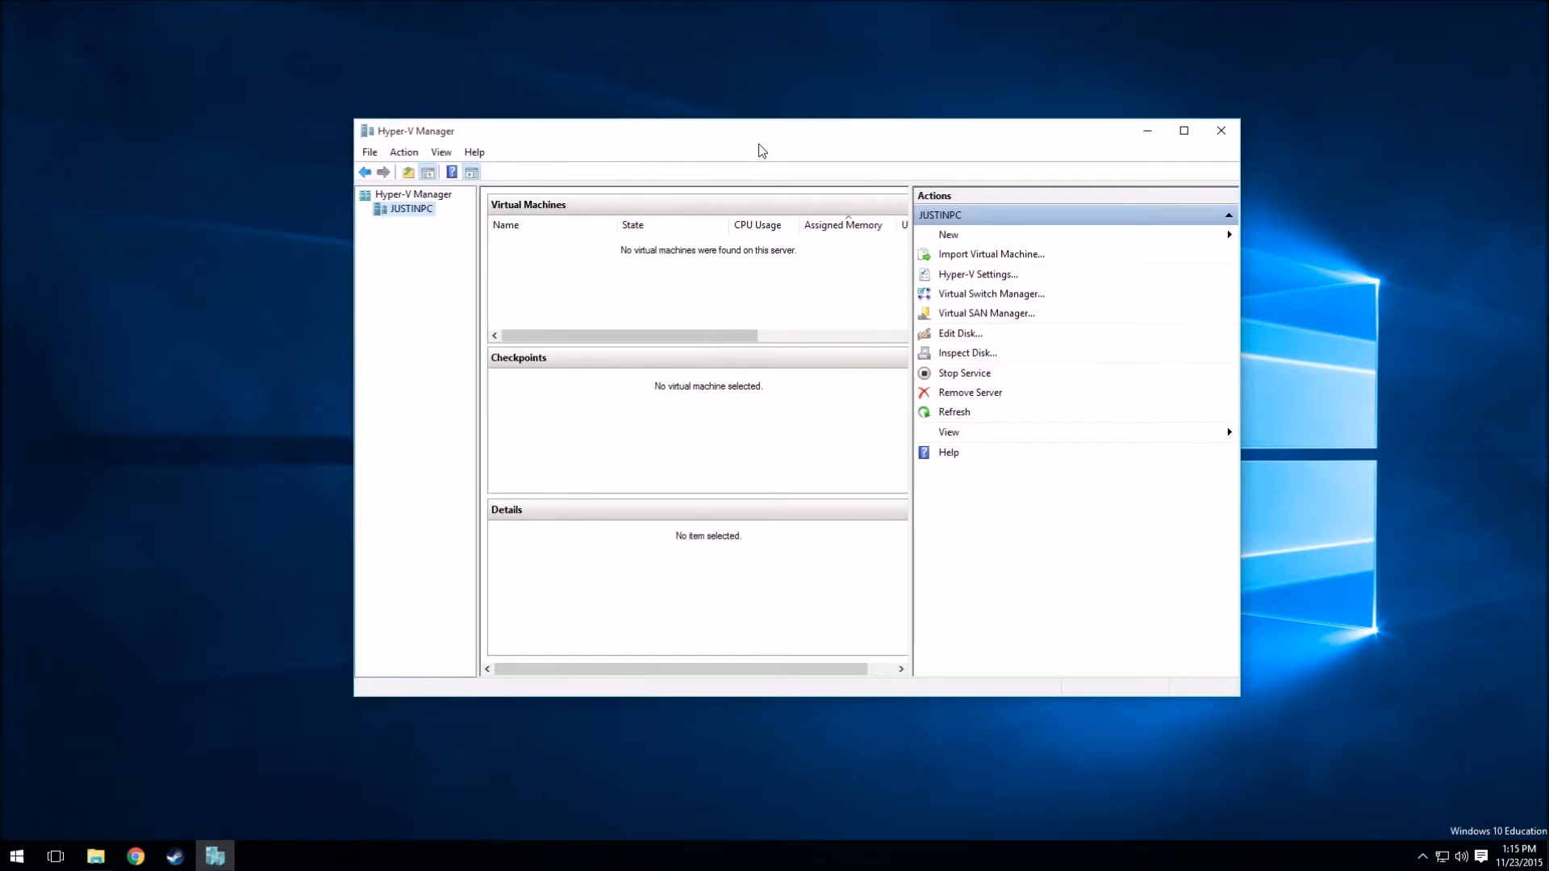
left_click_drag(760, 133, 742, 82)
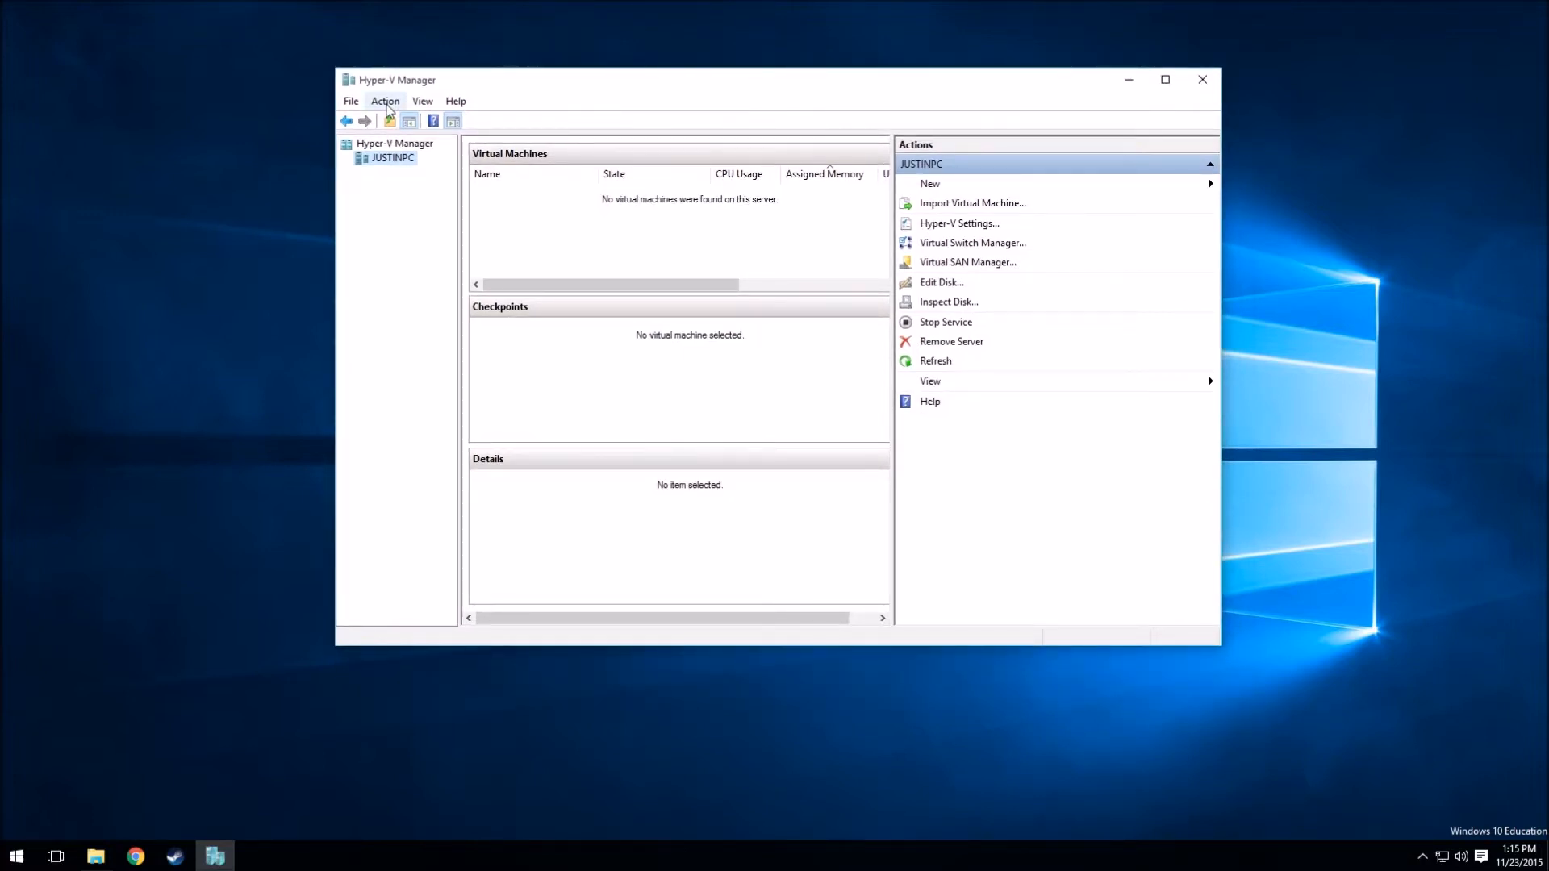
left_click(386, 103)
mouse_move(395, 127)
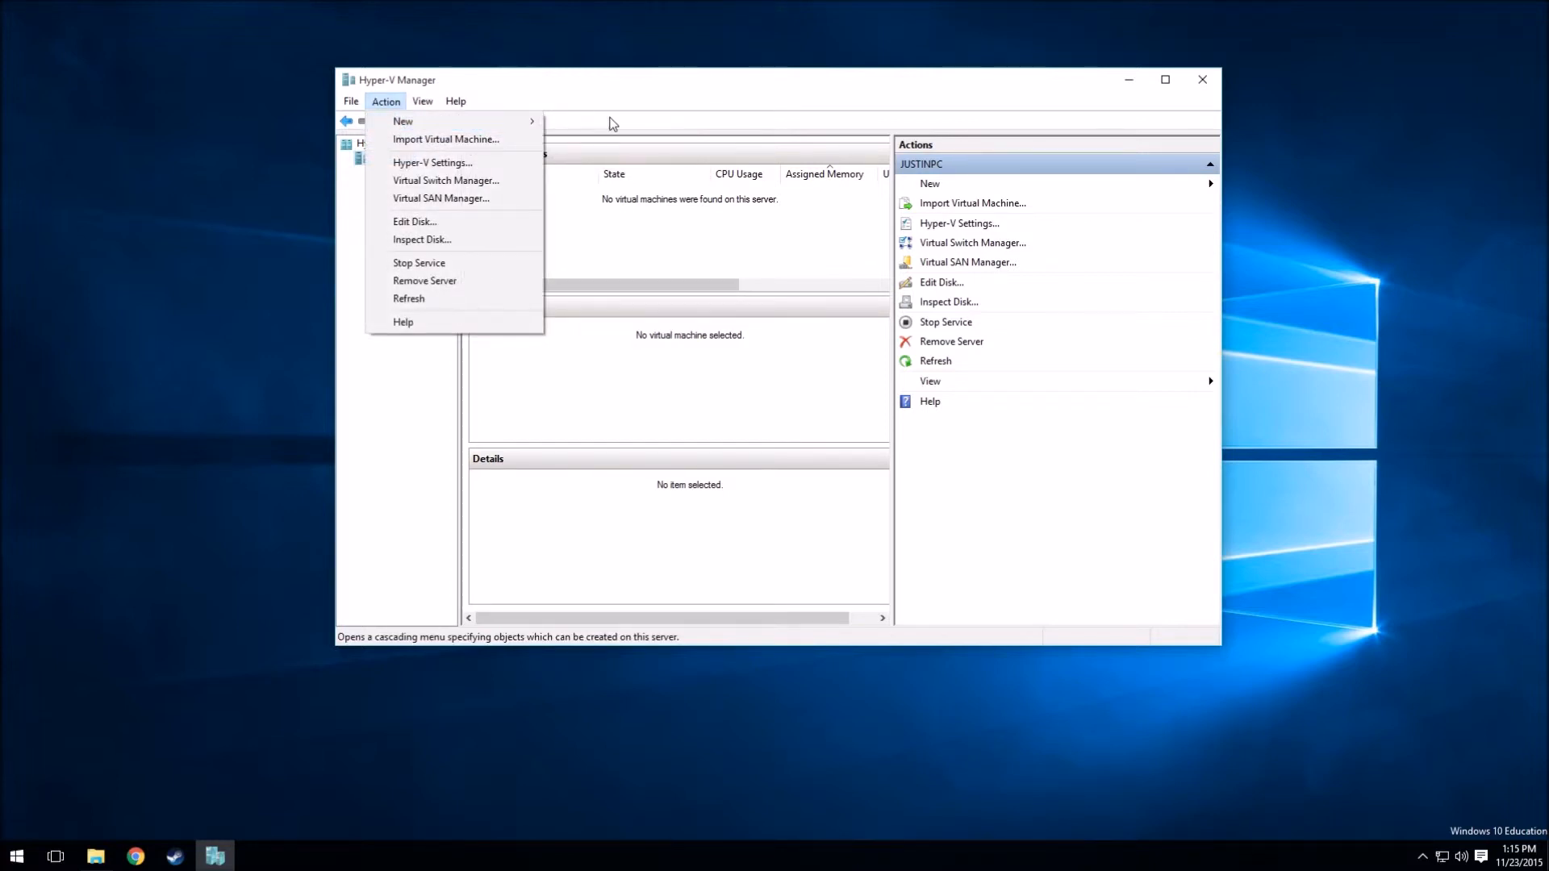
mouse_move(539, 121)
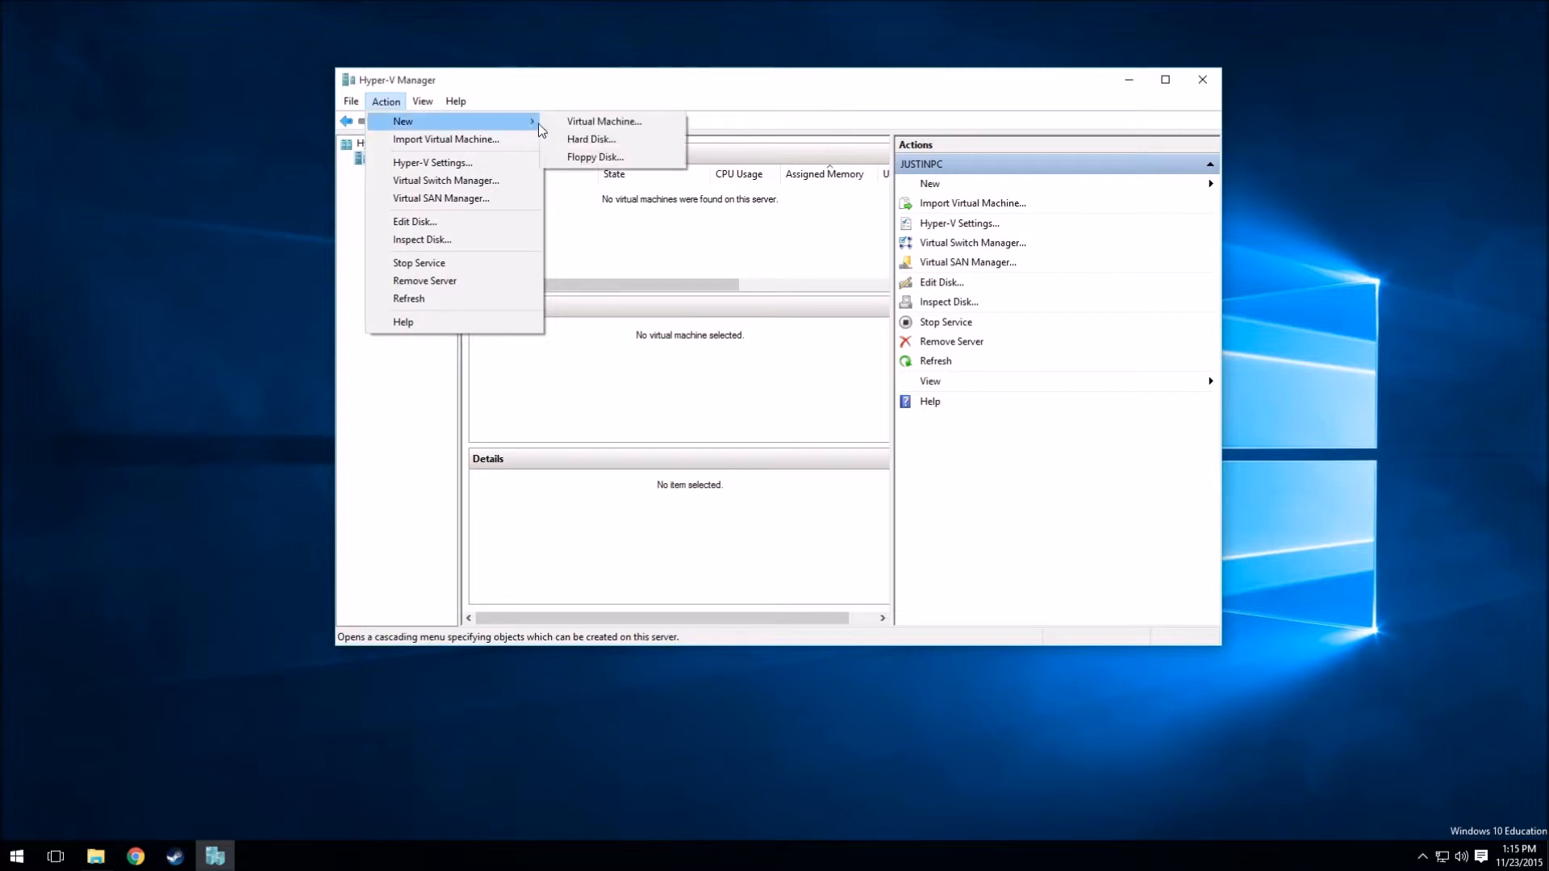
left_click(586, 123)
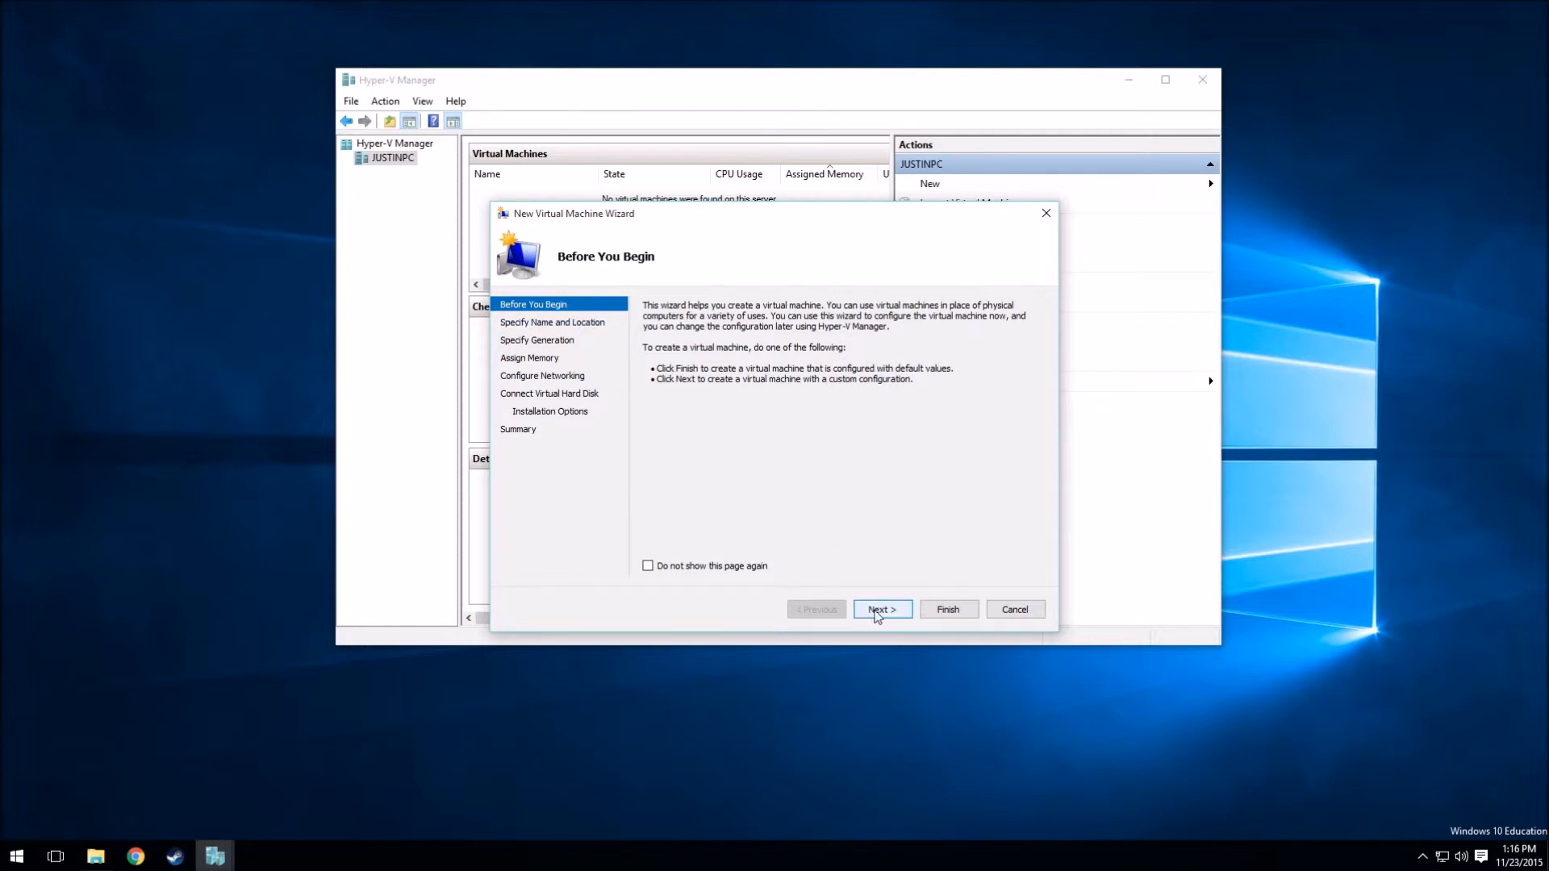
Step: Name the virtual machine Youtube test and store it in a different location, the Vms folder on the Data (D:) drive
left_click(877, 611)
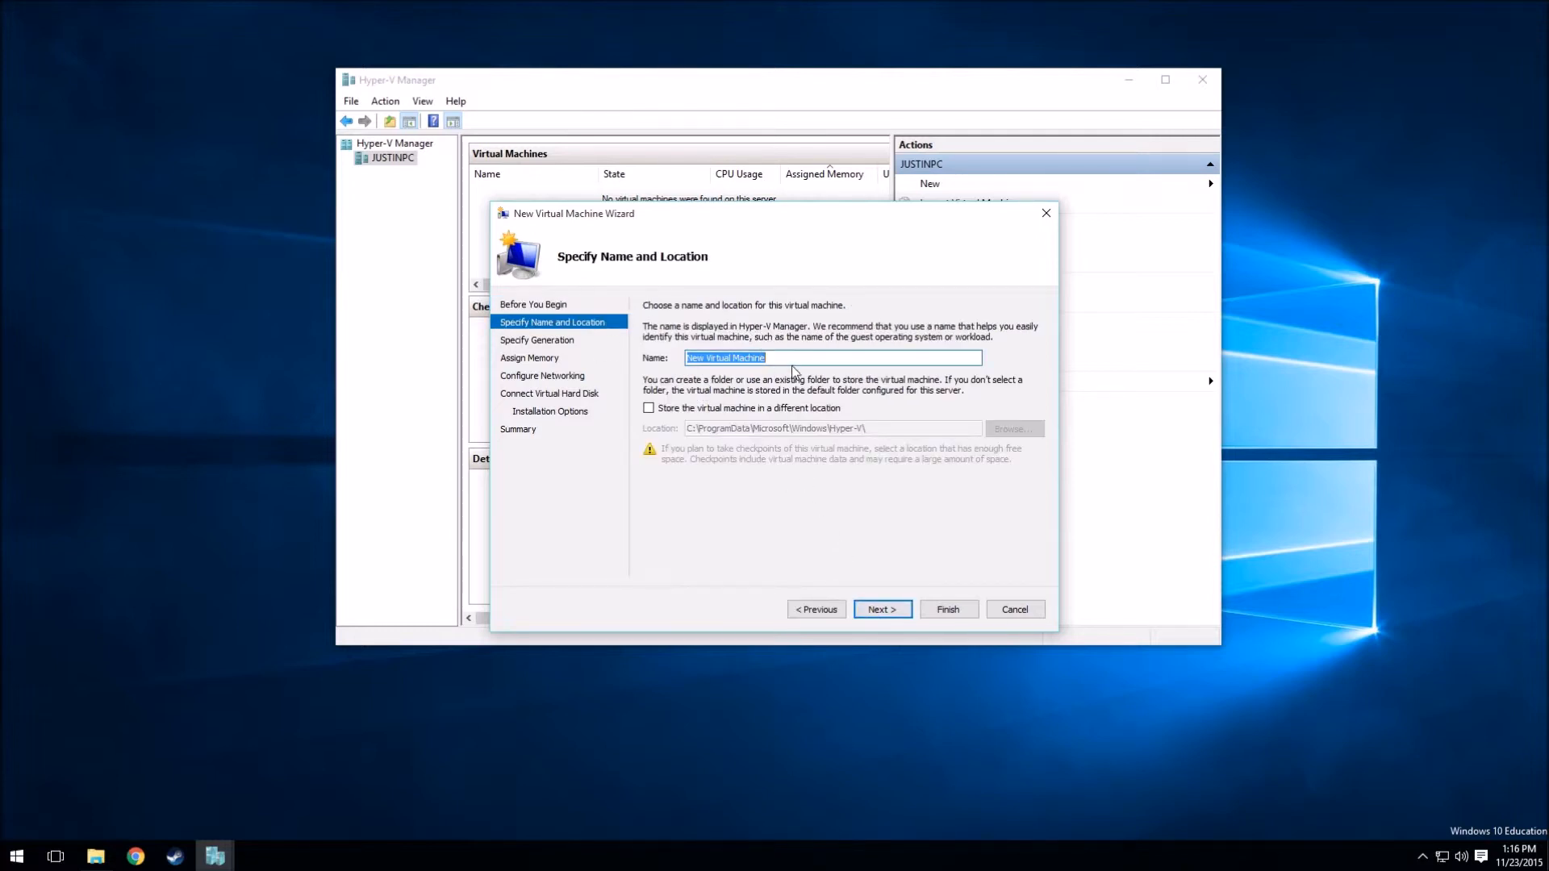
type("Youtube test")
left_click(649, 408)
left_click(1010, 428)
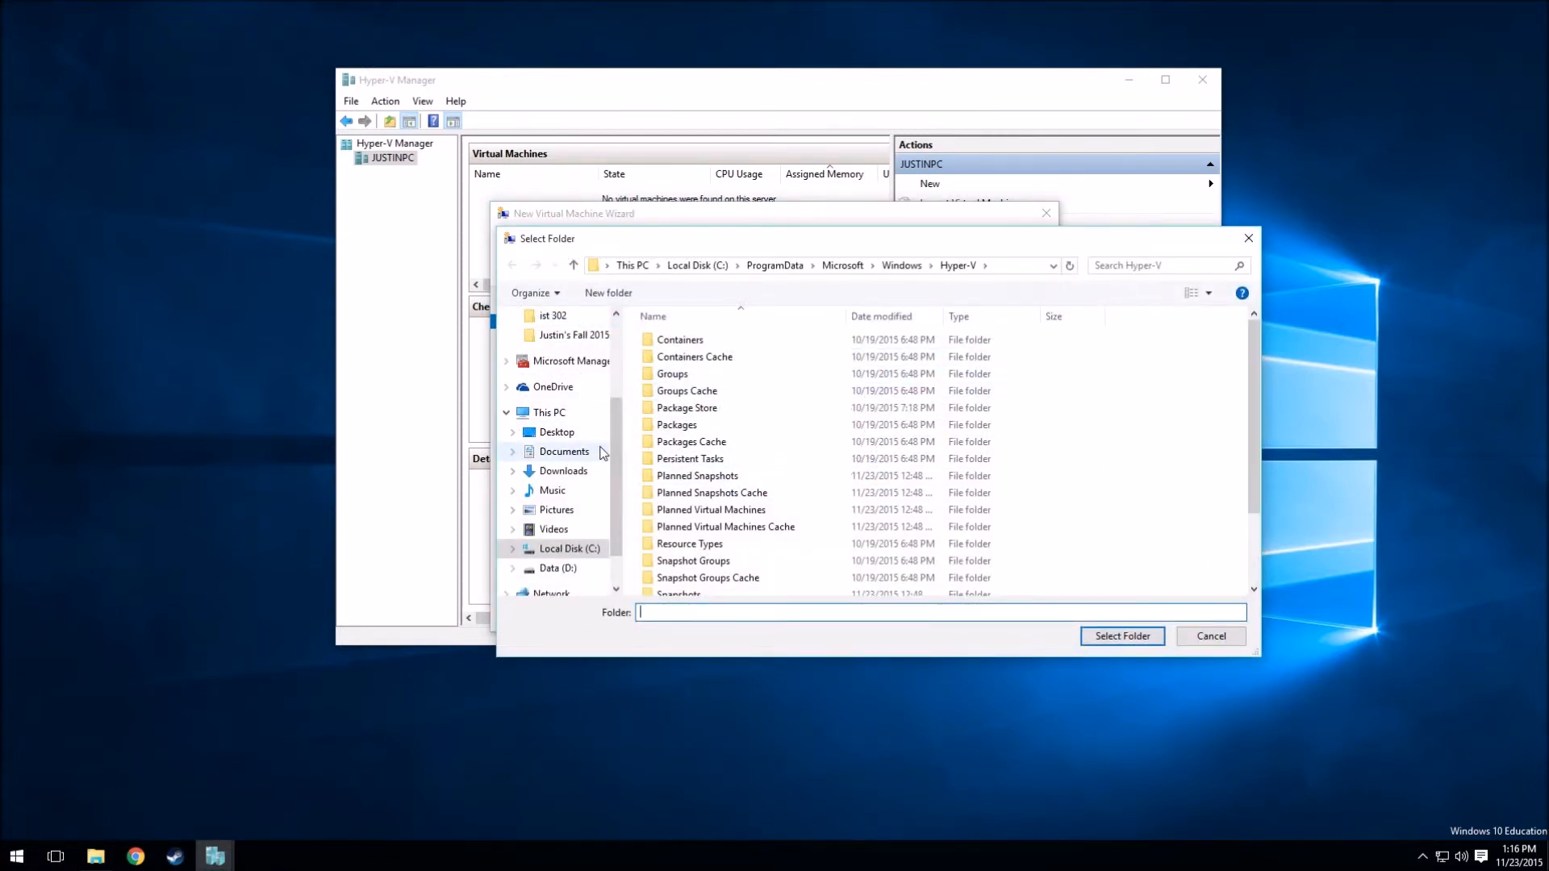
scroll(615, 484, "down", 1)
left_click(557, 503)
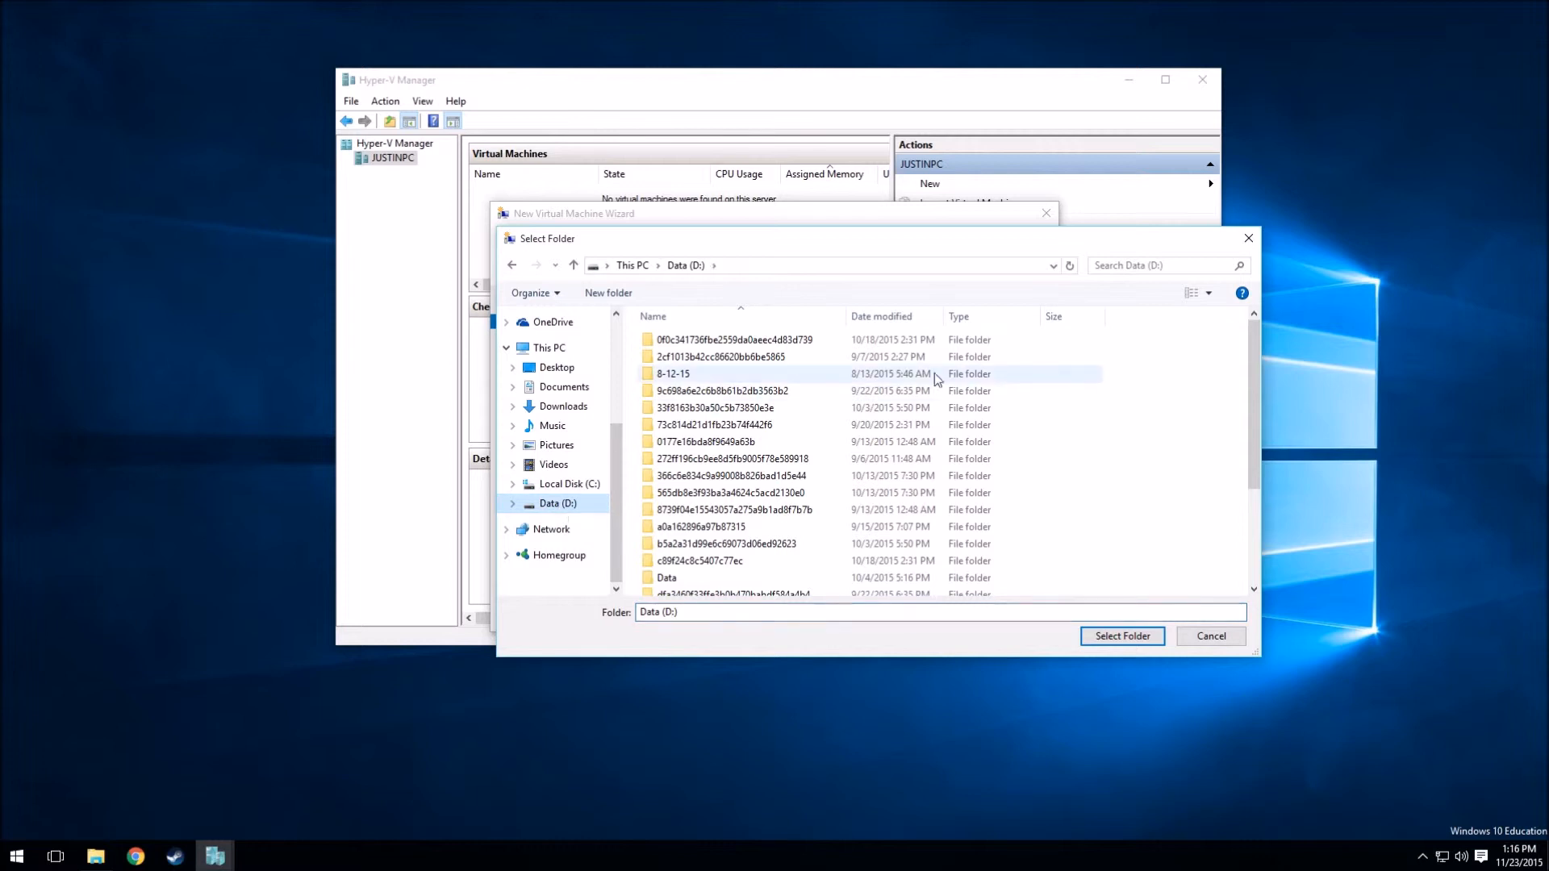
left_click_drag(1252, 380, 1245, 472)
left_click(758, 579)
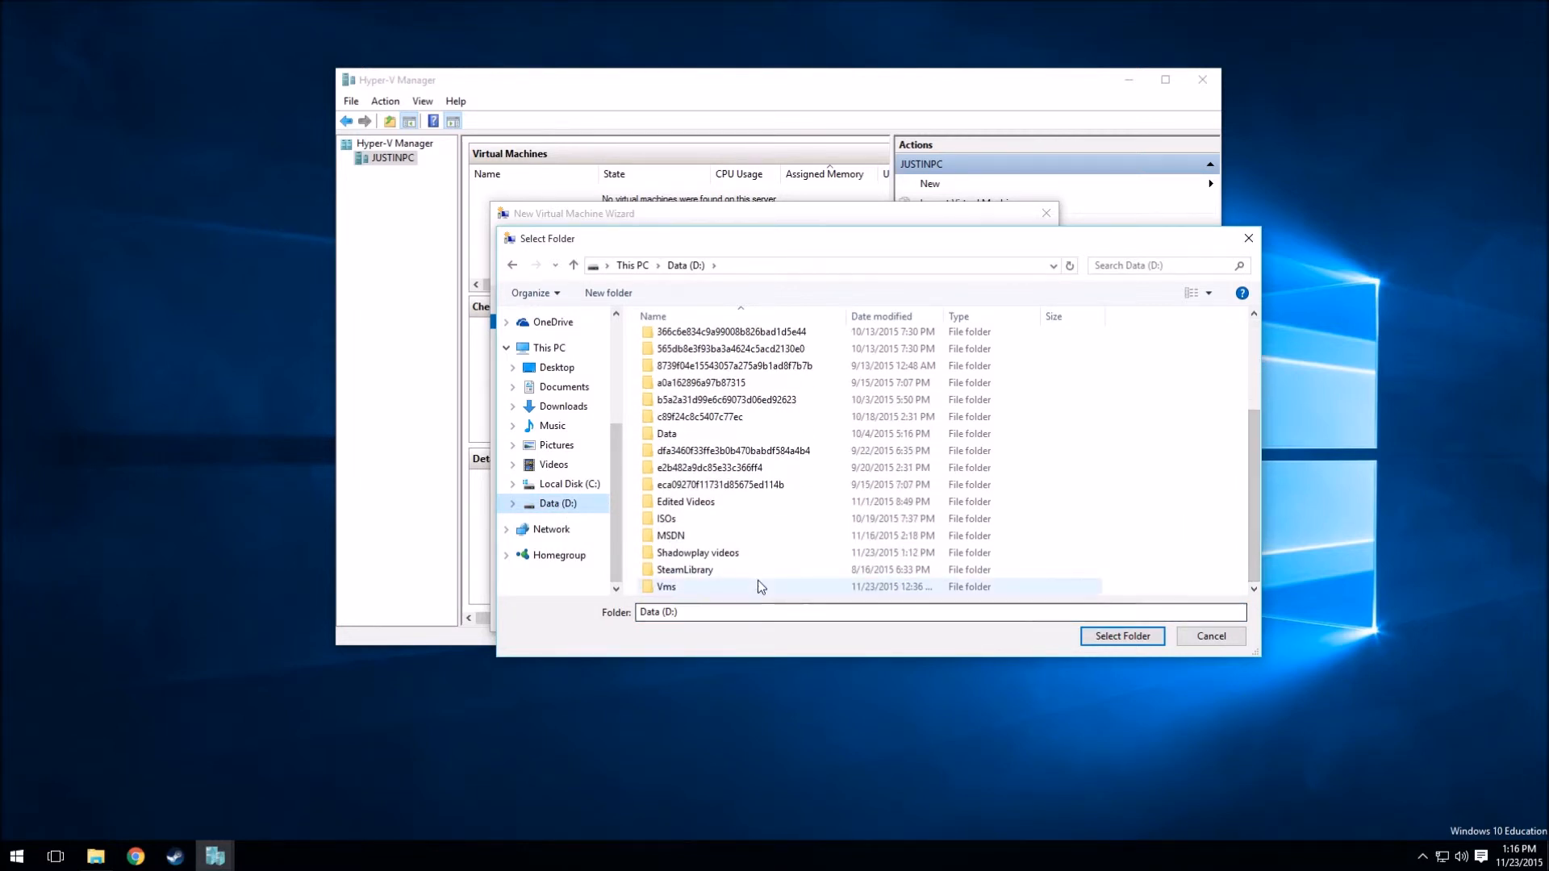
left_click(1109, 642)
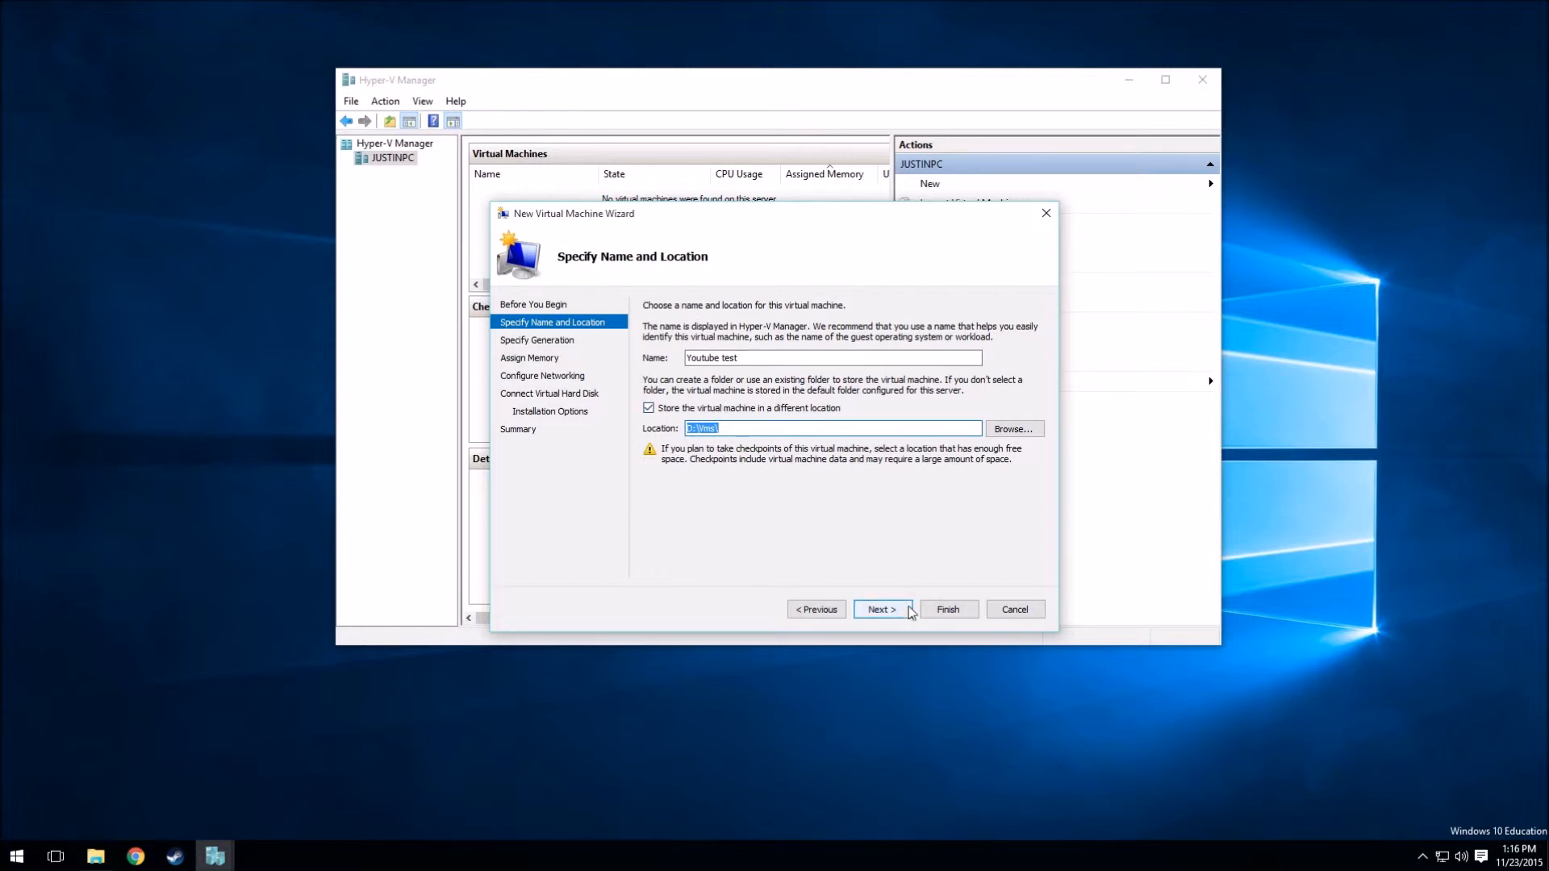
left_click(881, 610)
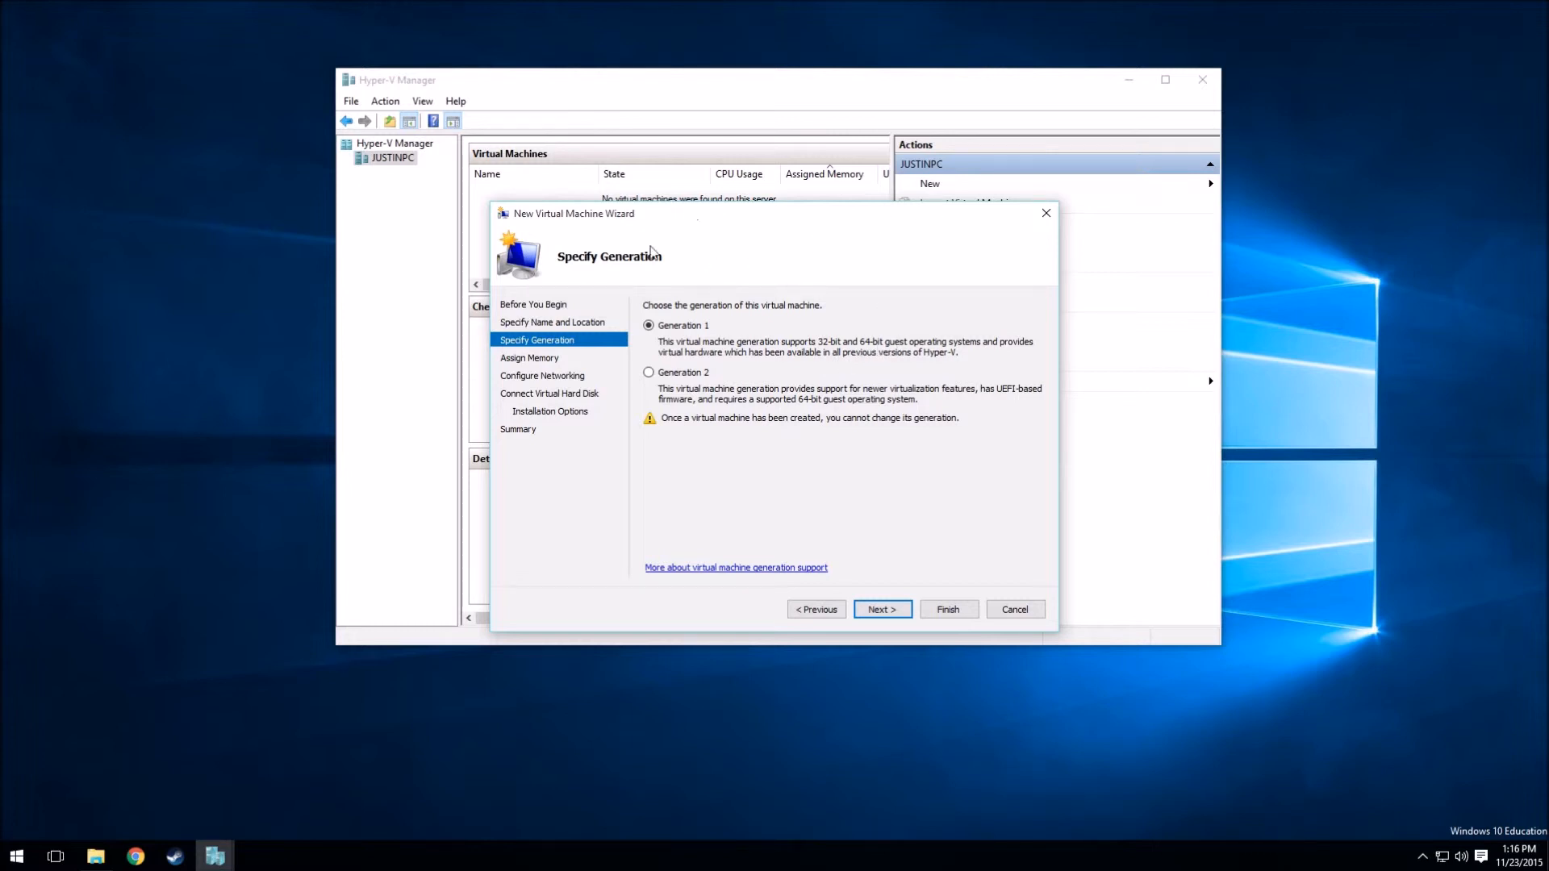
Step: Accept Generation 1 for the virtual machine and set its startup memory to 4096 MB, keeping Dynamic Memory on
left_click(882, 610)
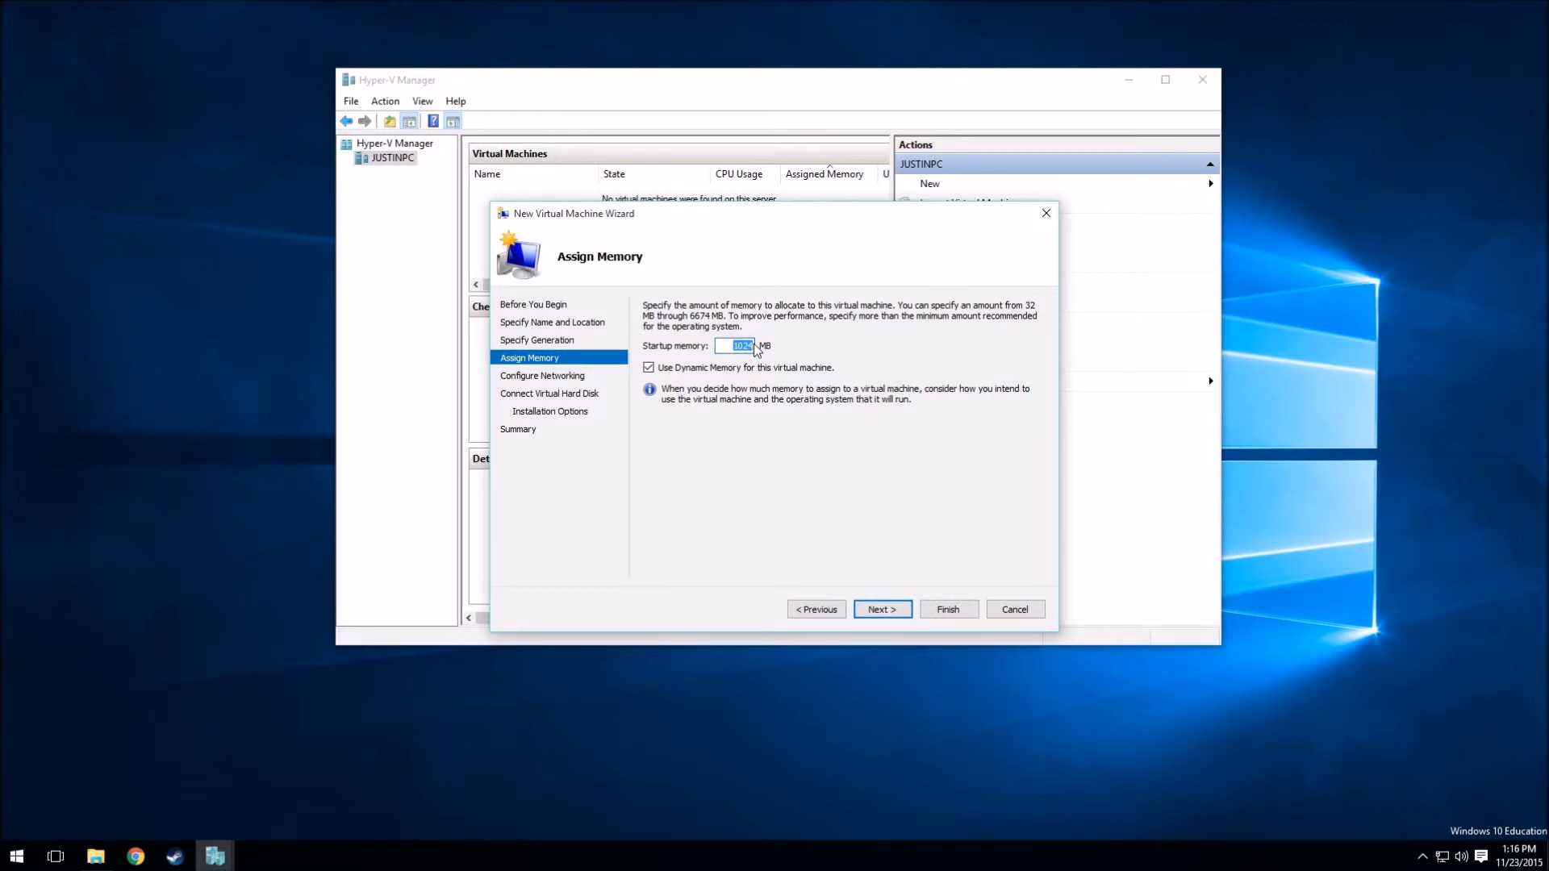
type("4")
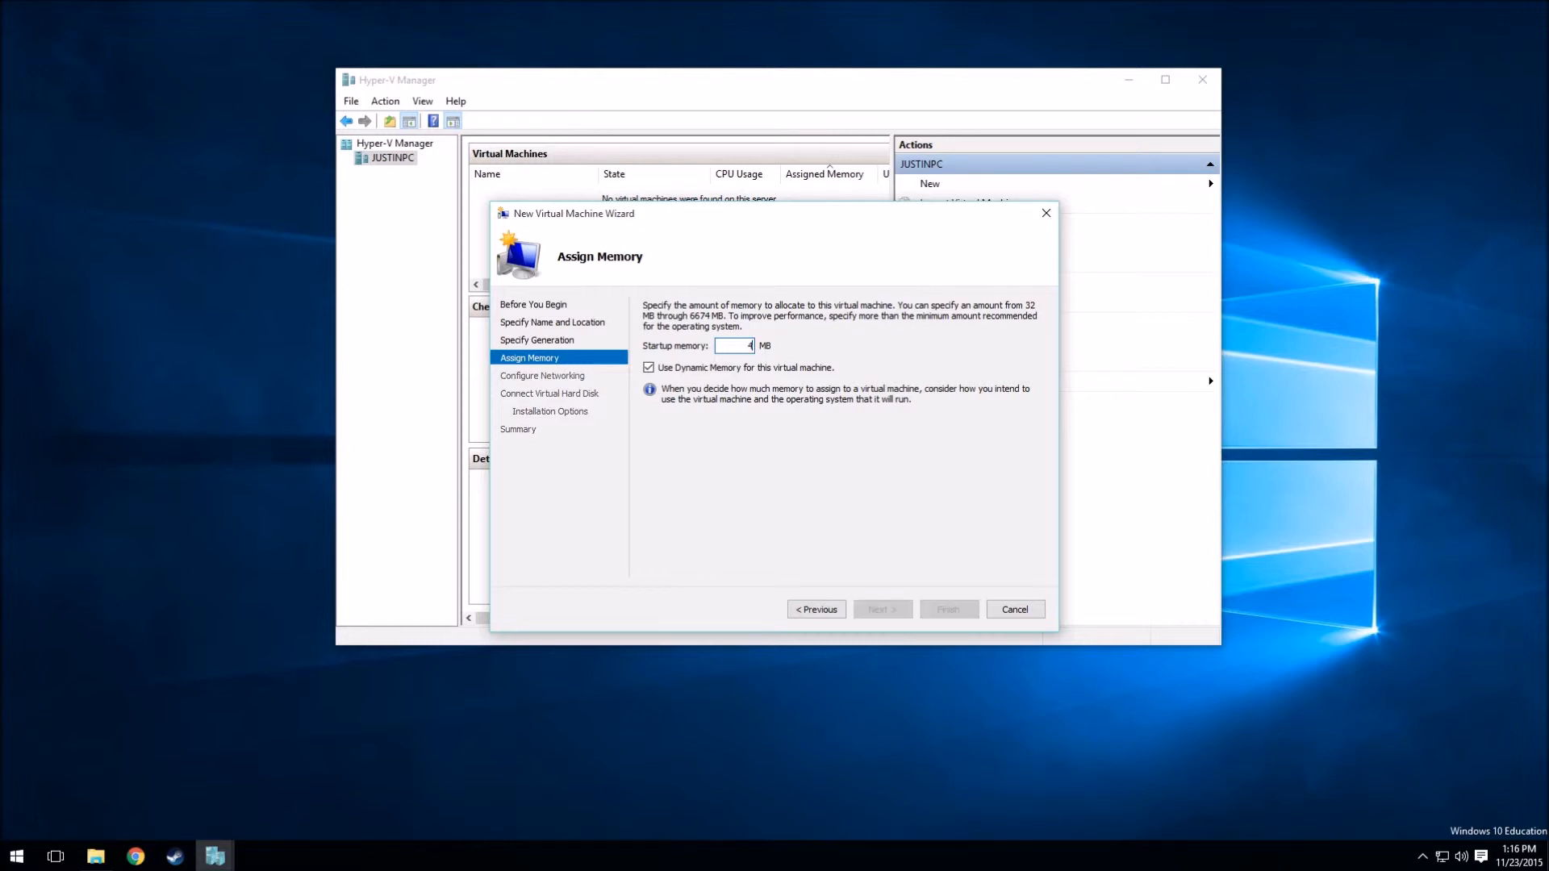
mouse_move(753, 344)
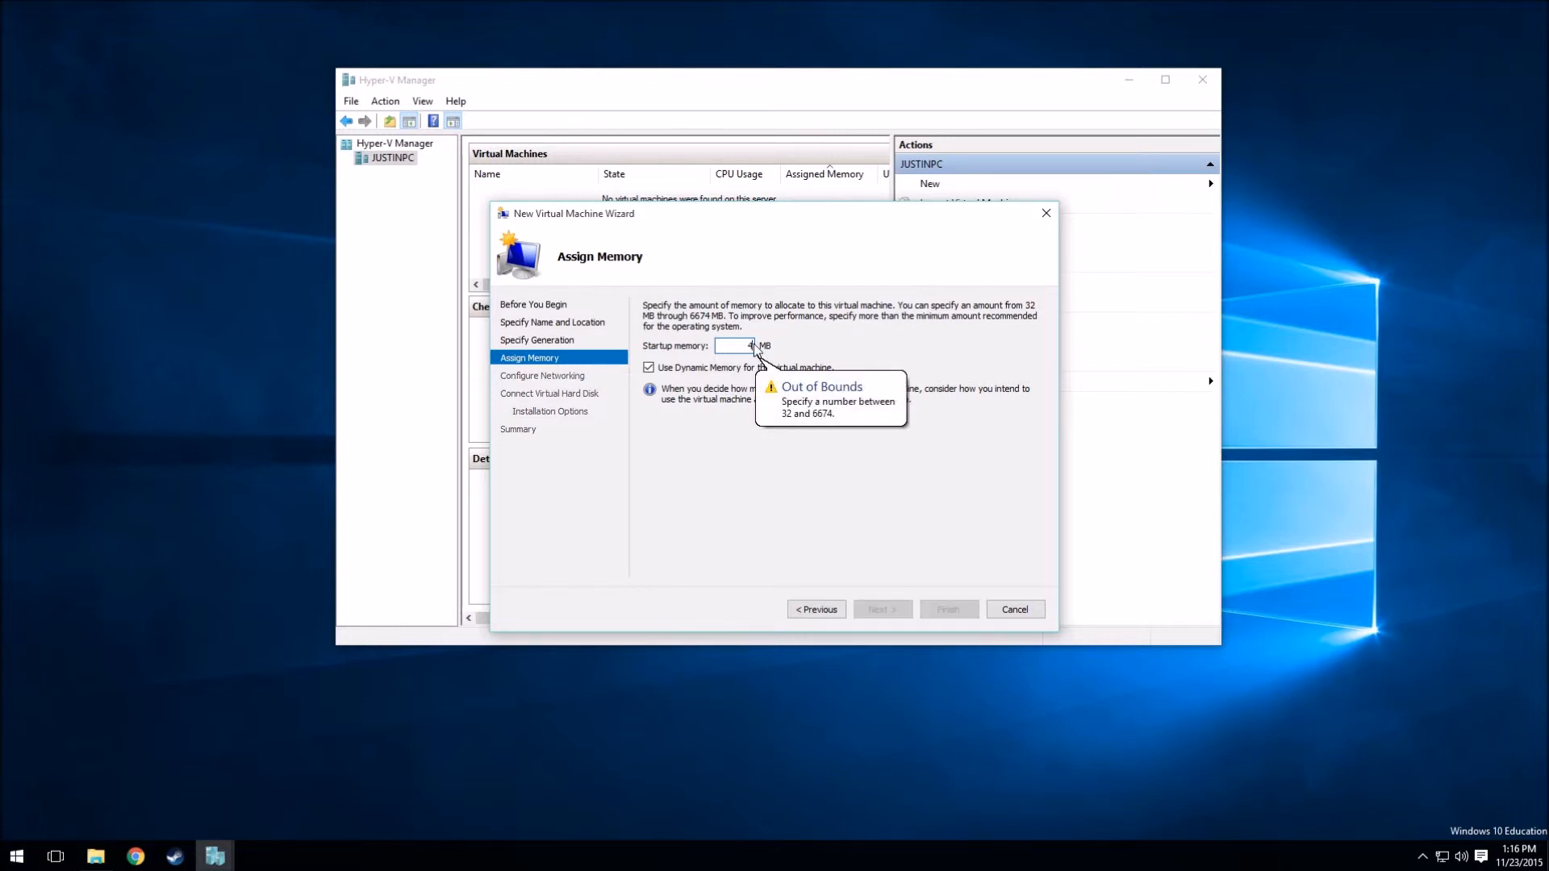
type("096")
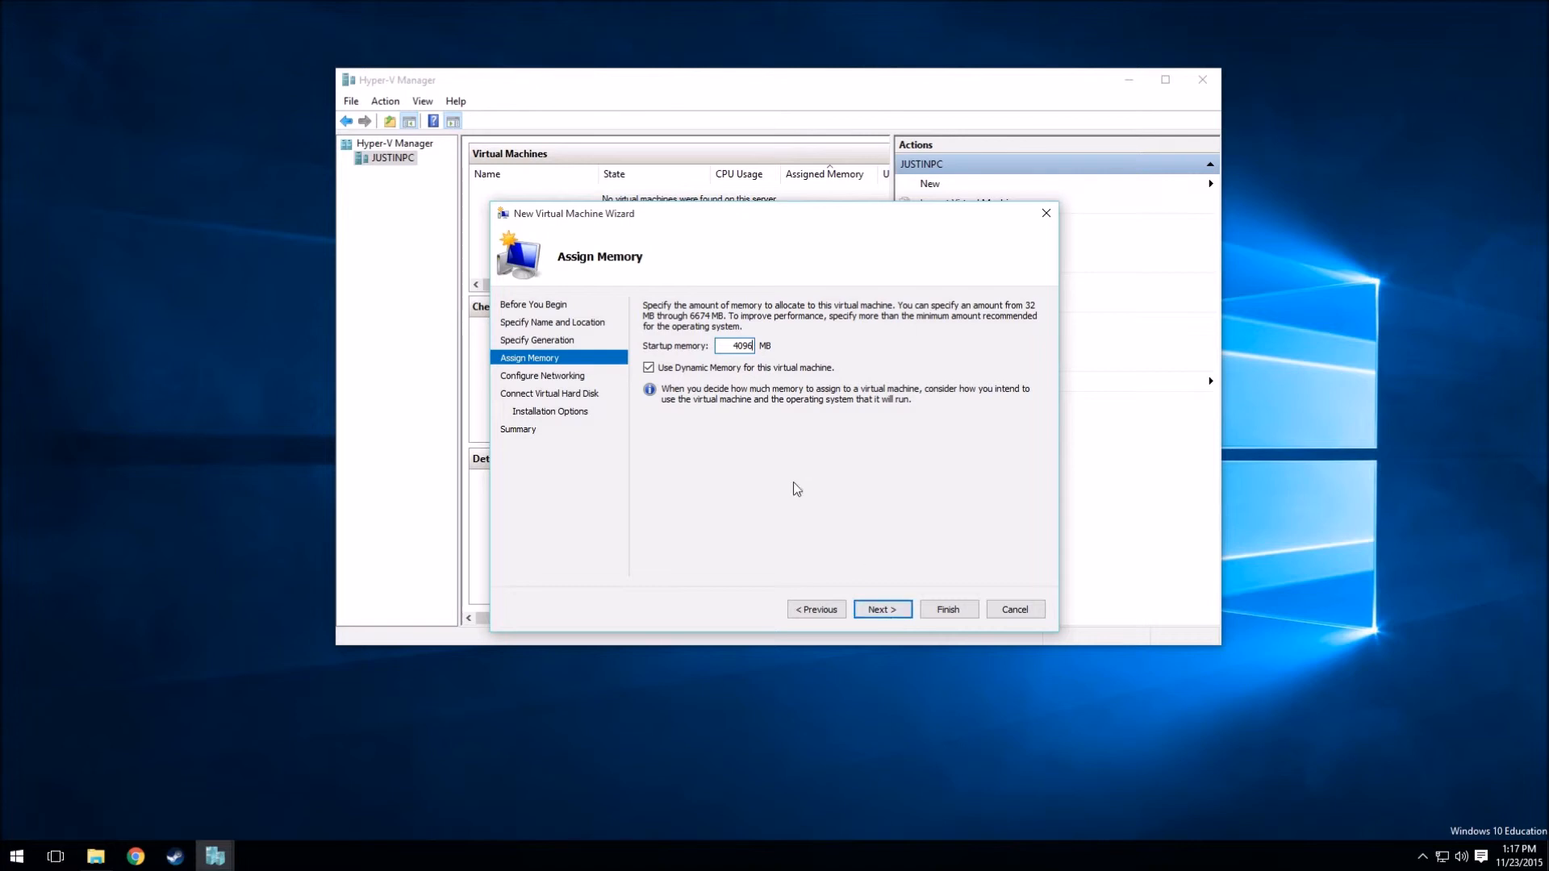
left_click(883, 611)
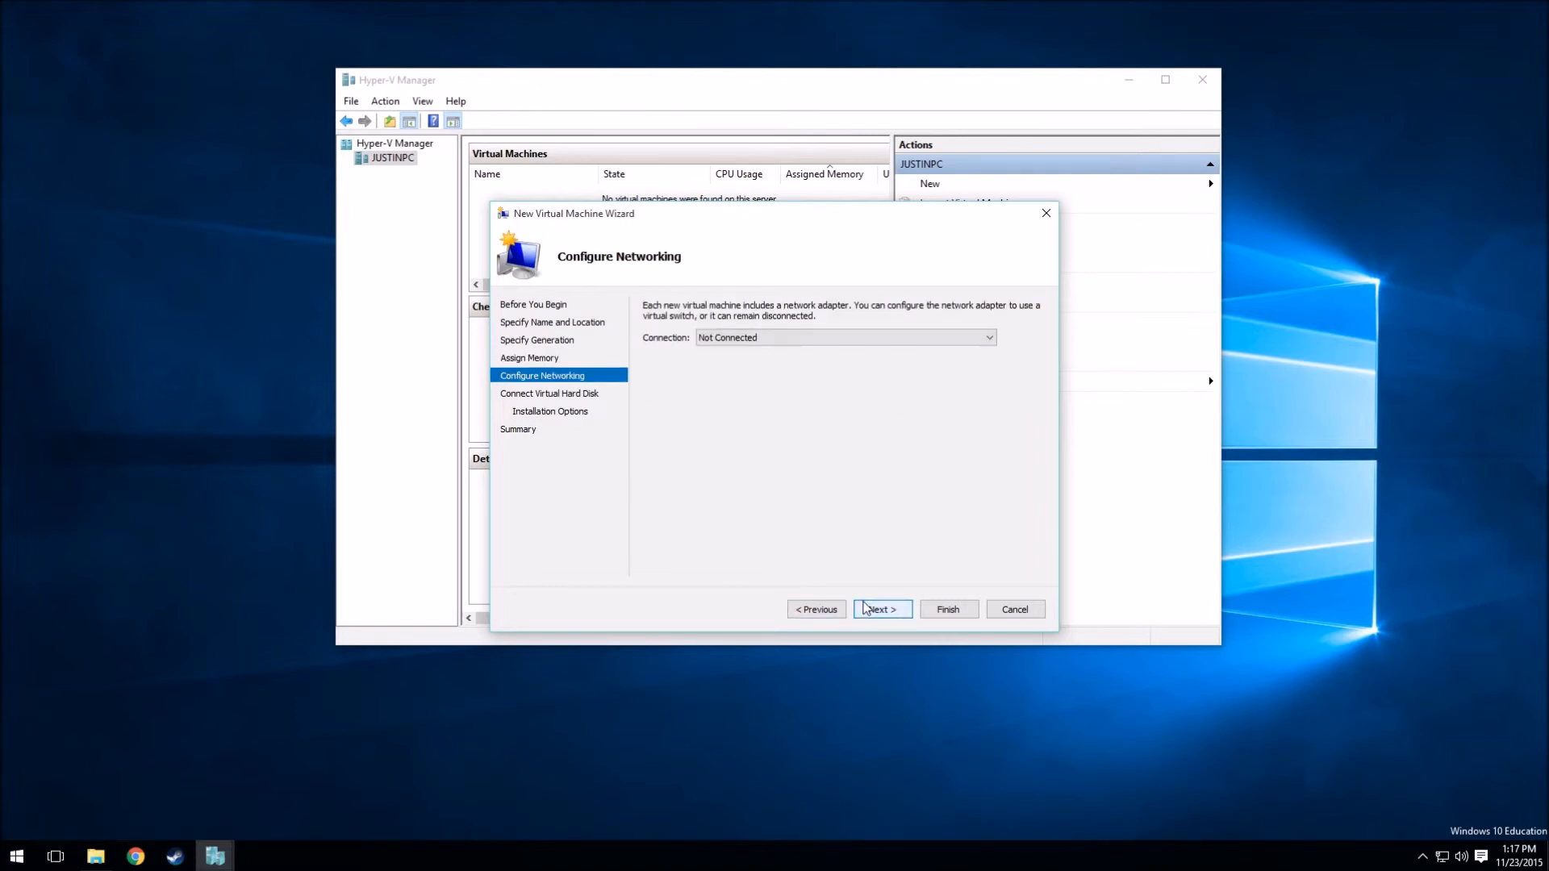
Step: Connect the virtual machine's network adapter to Virtual Switch
left_click(760, 334)
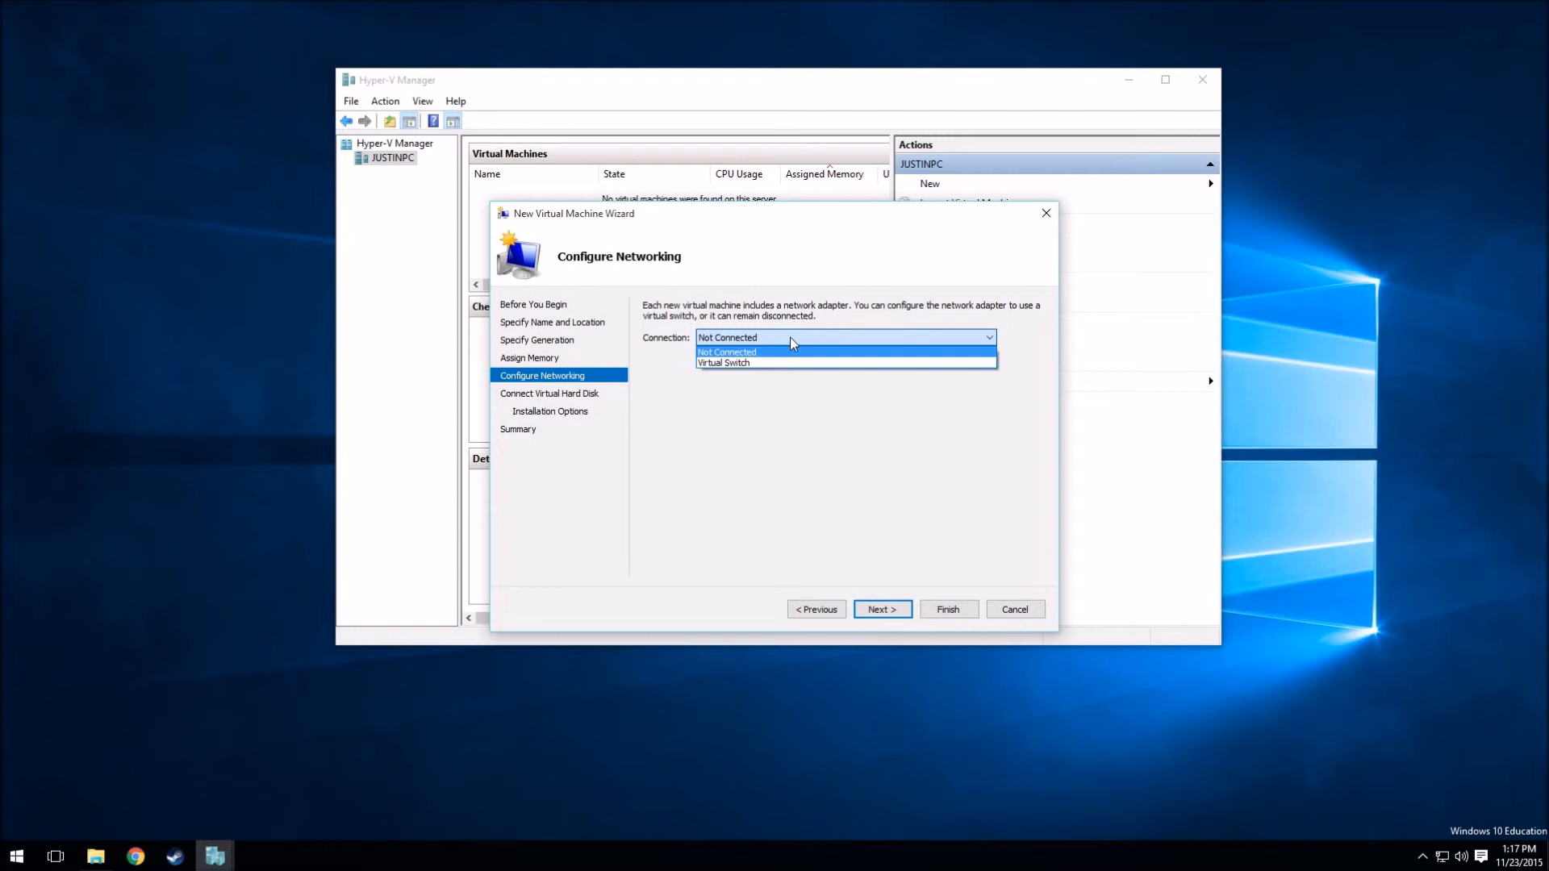
left_click(764, 363)
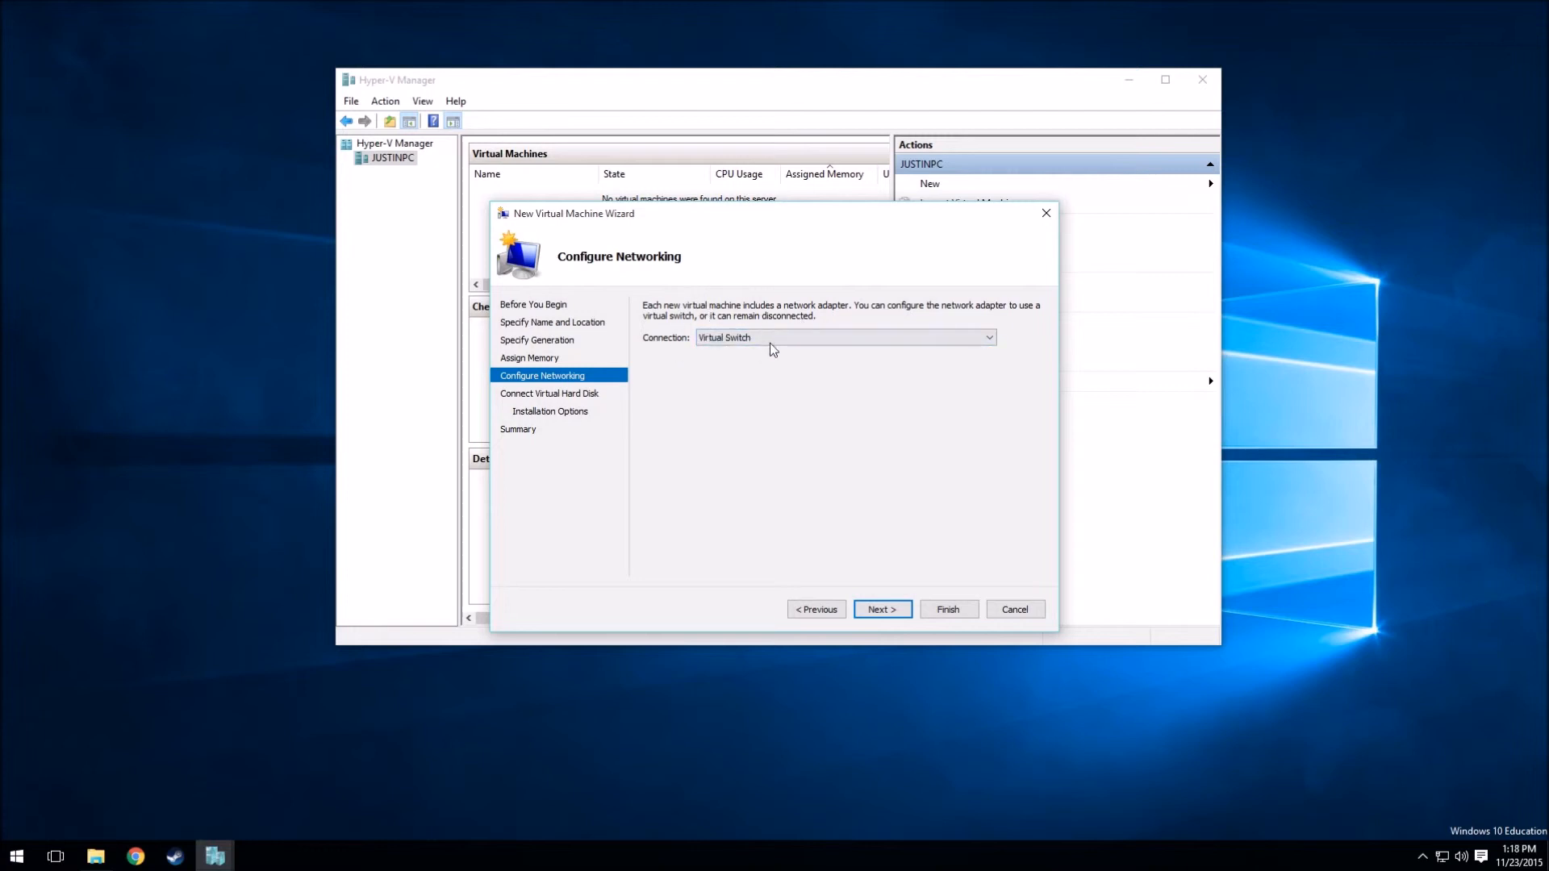
left_click(907, 608)
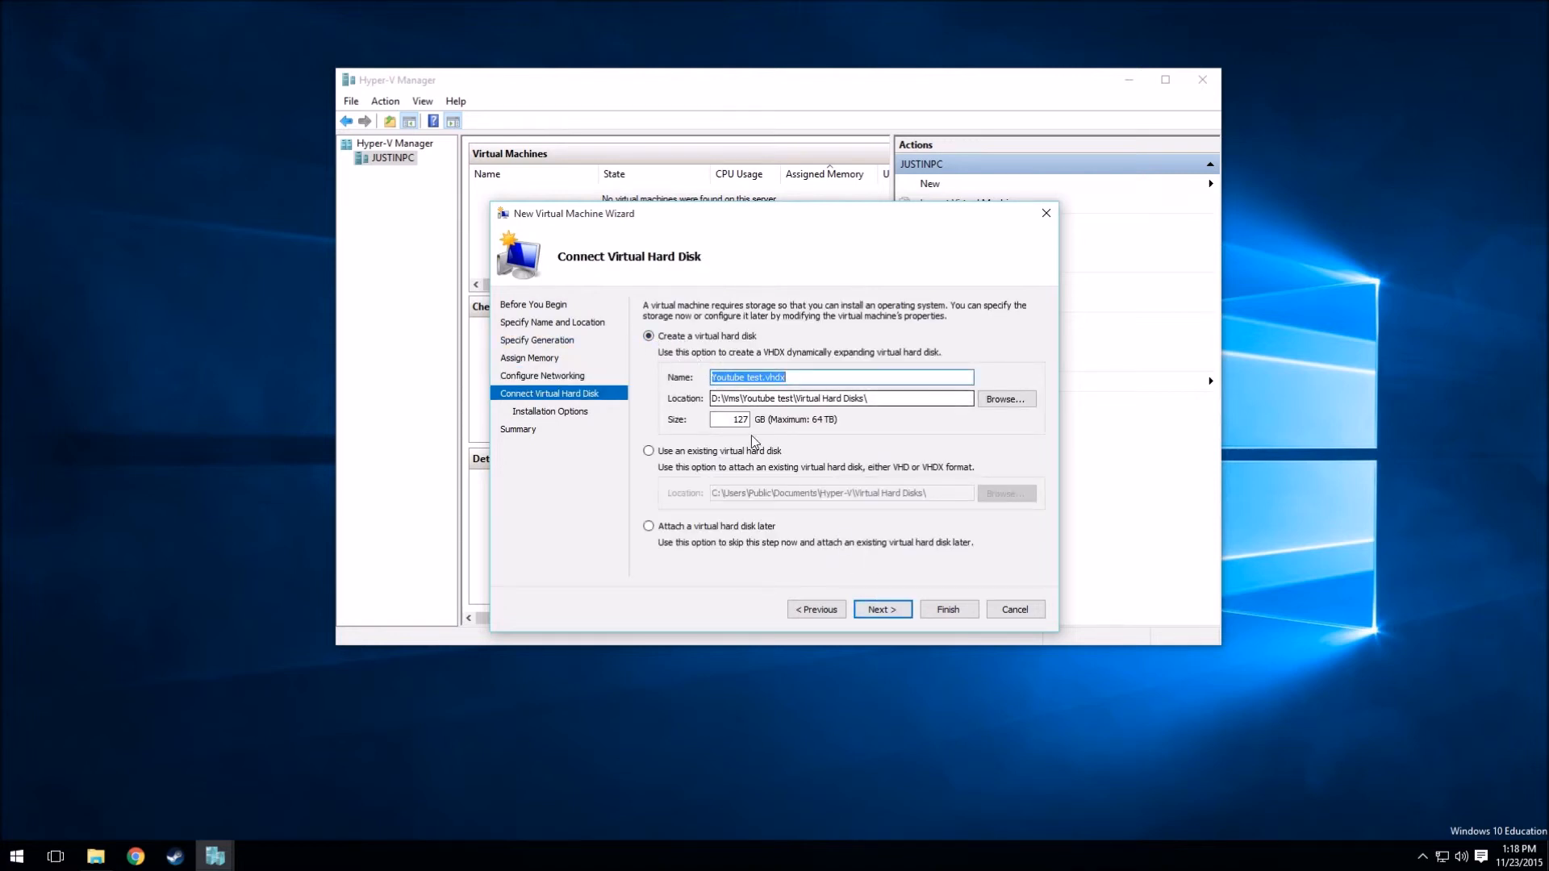
Step: Set the size of the new virtual hard disk Youtube test.vhdx to 80 GB and accept the disk settings
double_click(730, 420)
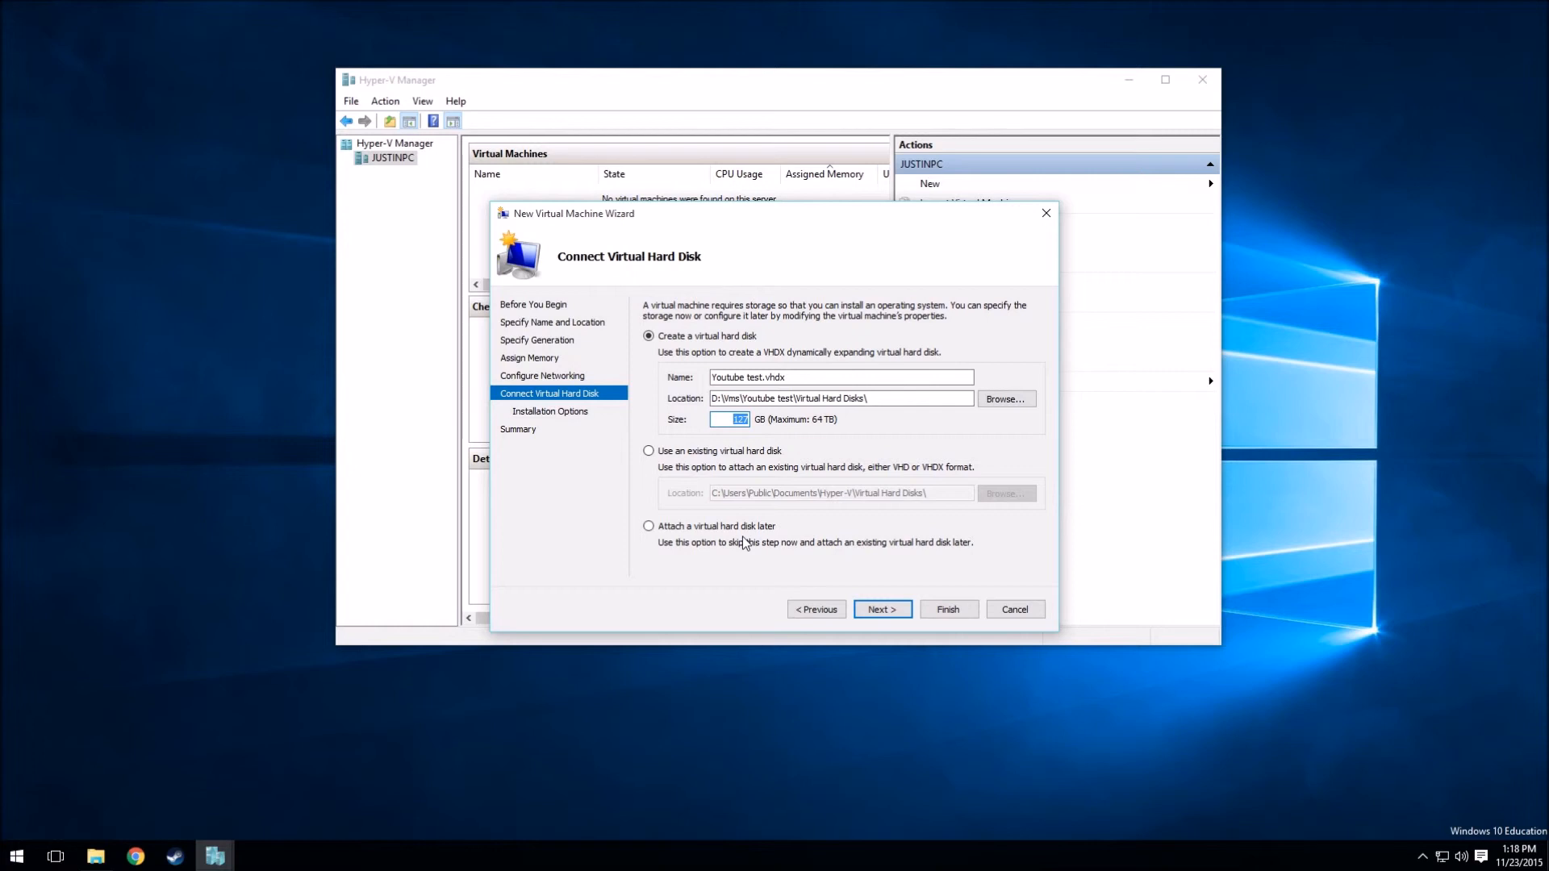
type("80")
left_click_drag(726, 418, 767, 428)
left_click(882, 609)
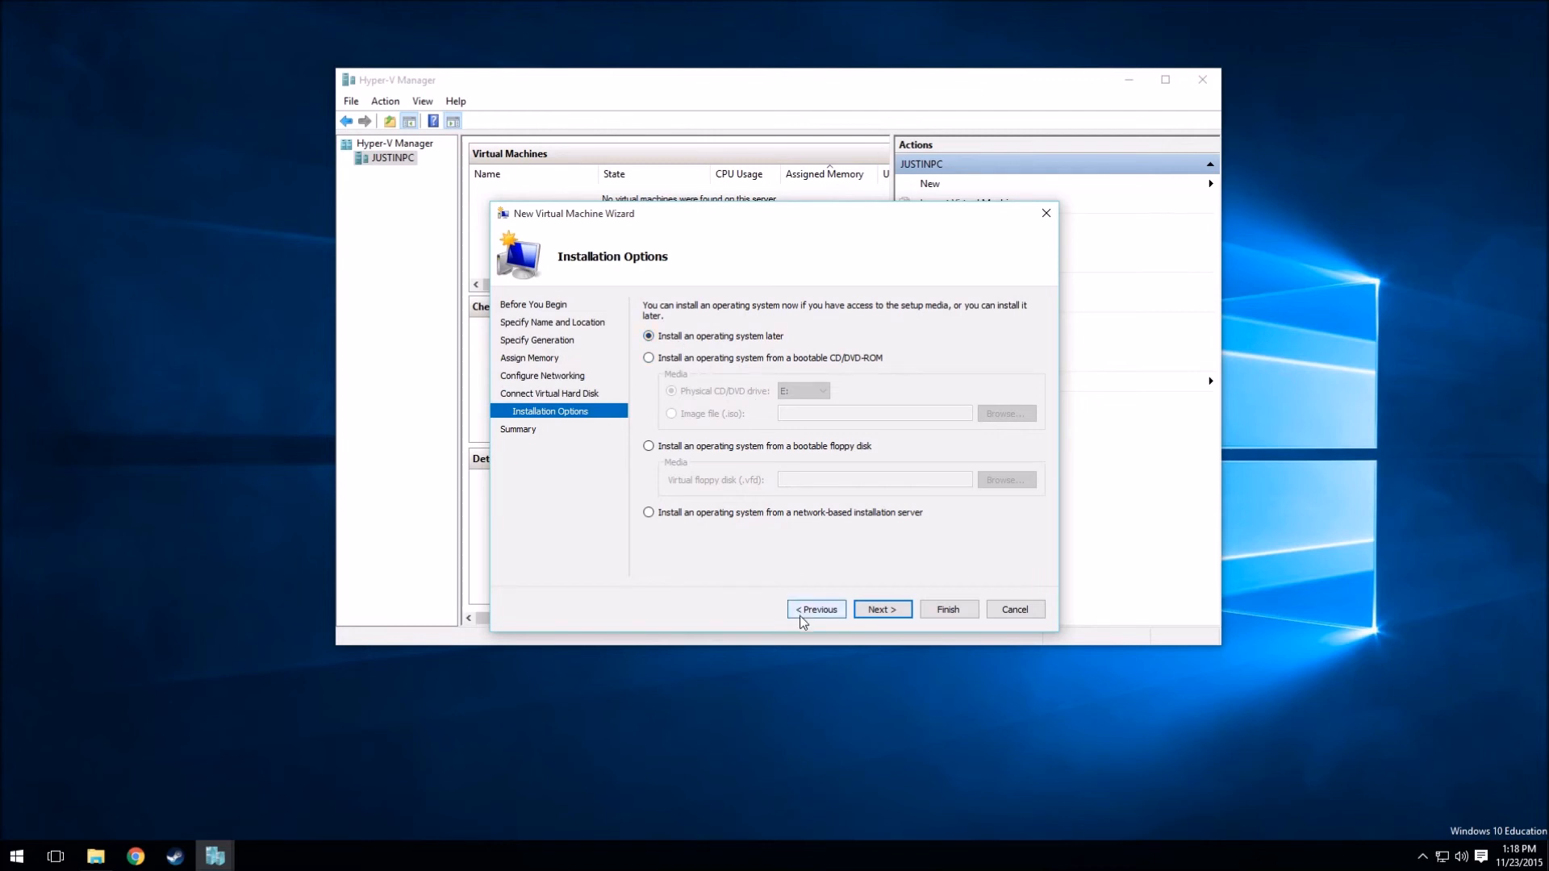
Step: Keep the option to install an operating system later, review the full summary and create the virtual machine
left_click(882, 611)
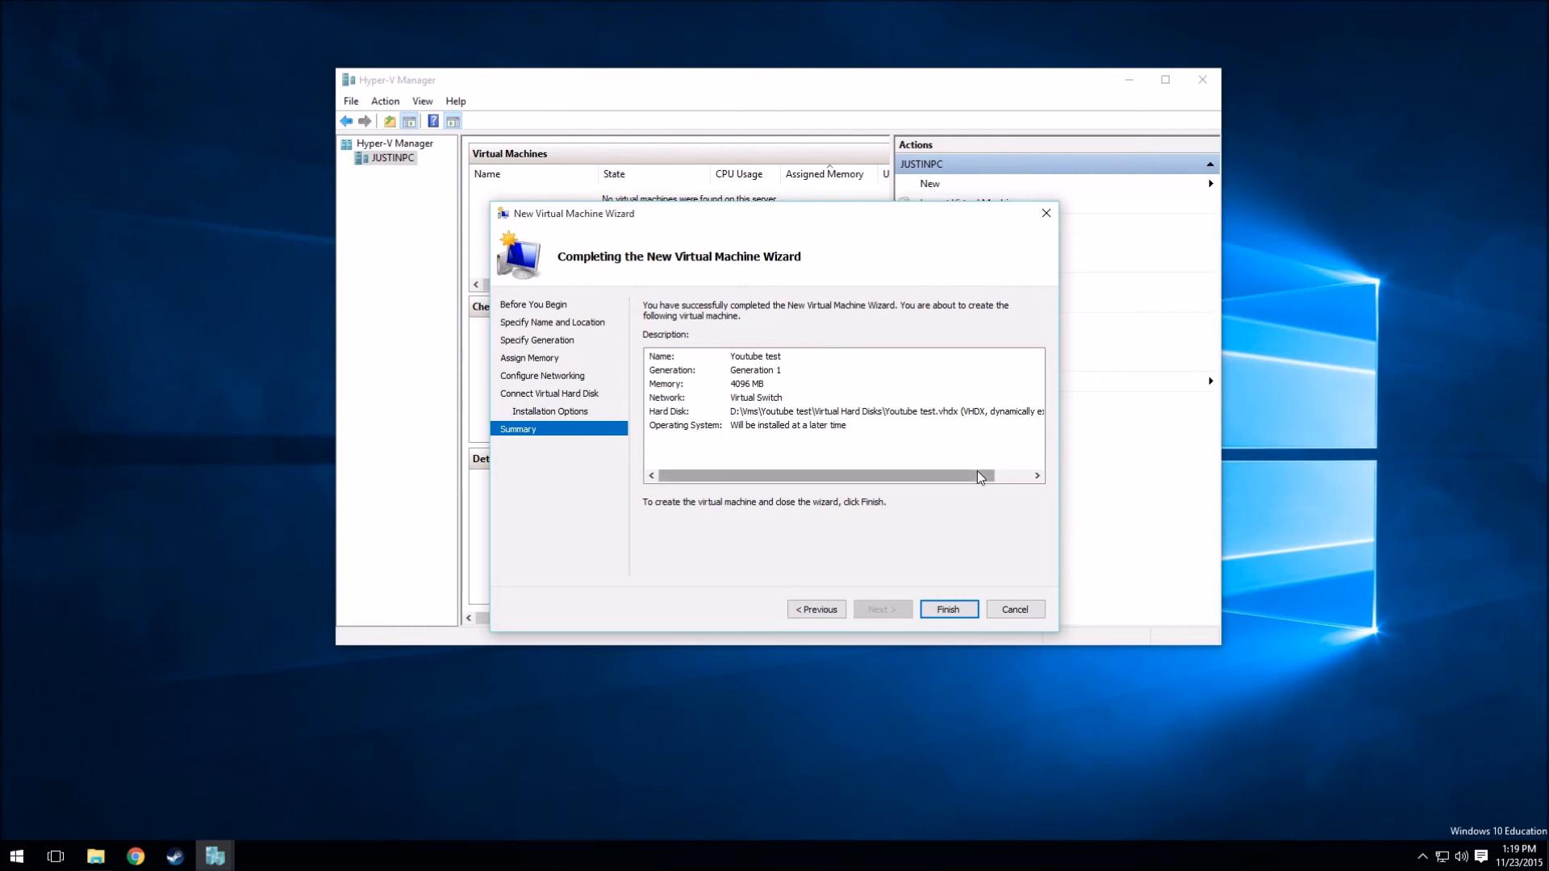
left_click_drag(976, 475, 1022, 475)
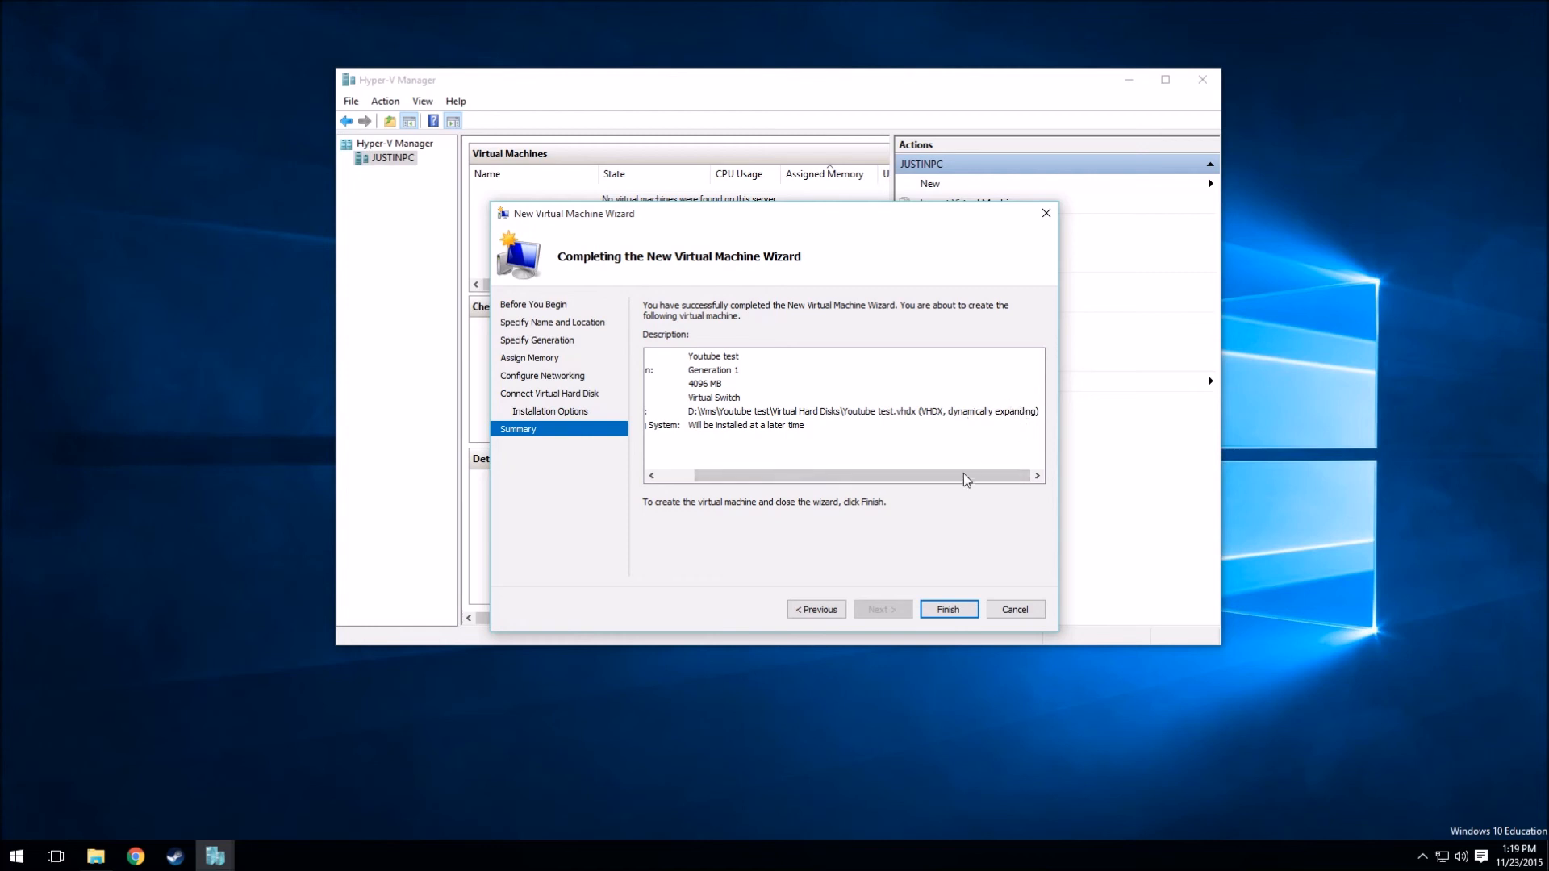
left_click_drag(949, 478, 801, 464)
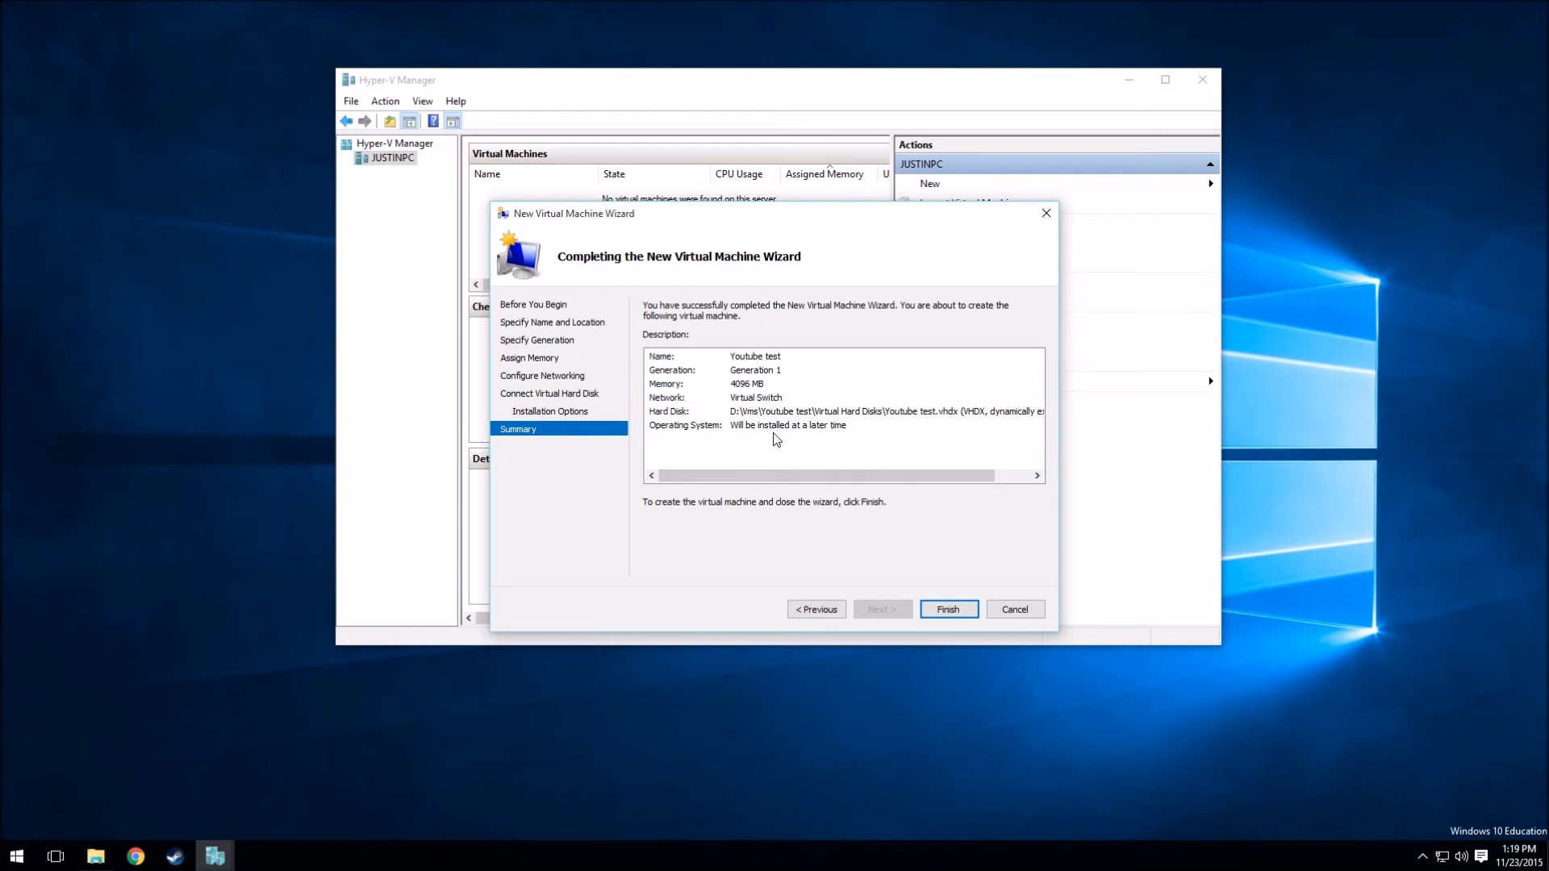
left_click(957, 612)
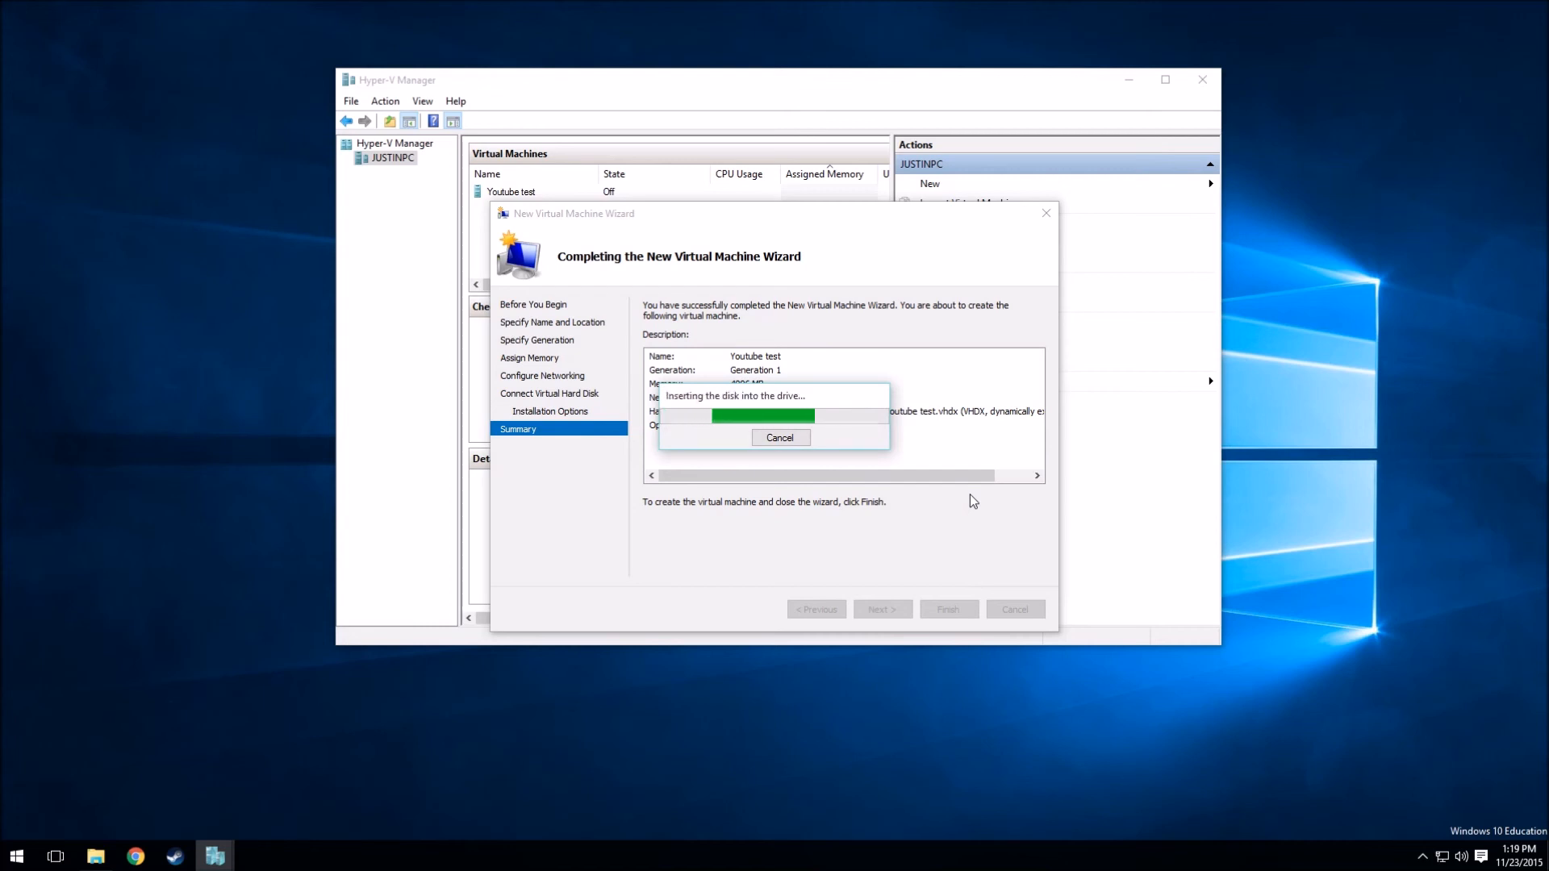